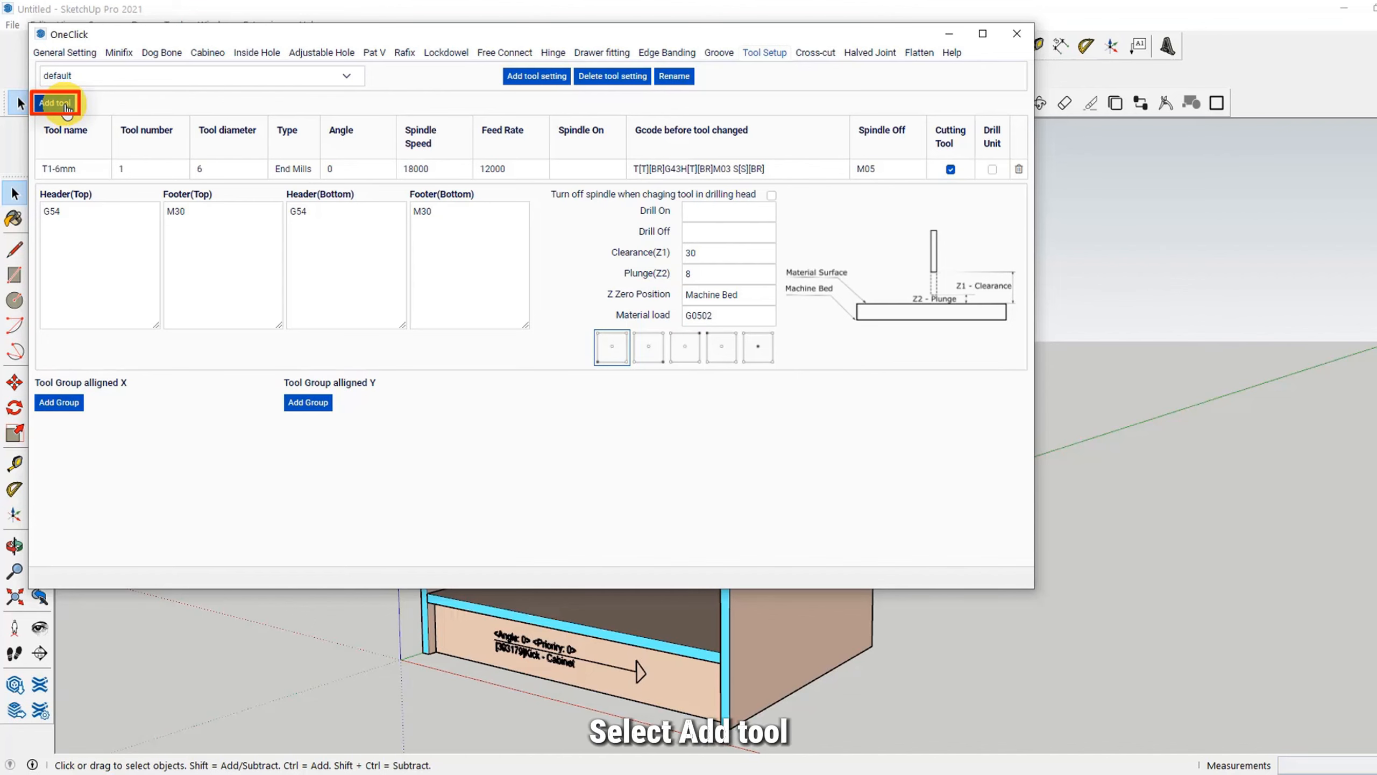
Step: Add a tool named T2-8mm with tool number 2 and a tool diameter of 8
click(64, 105)
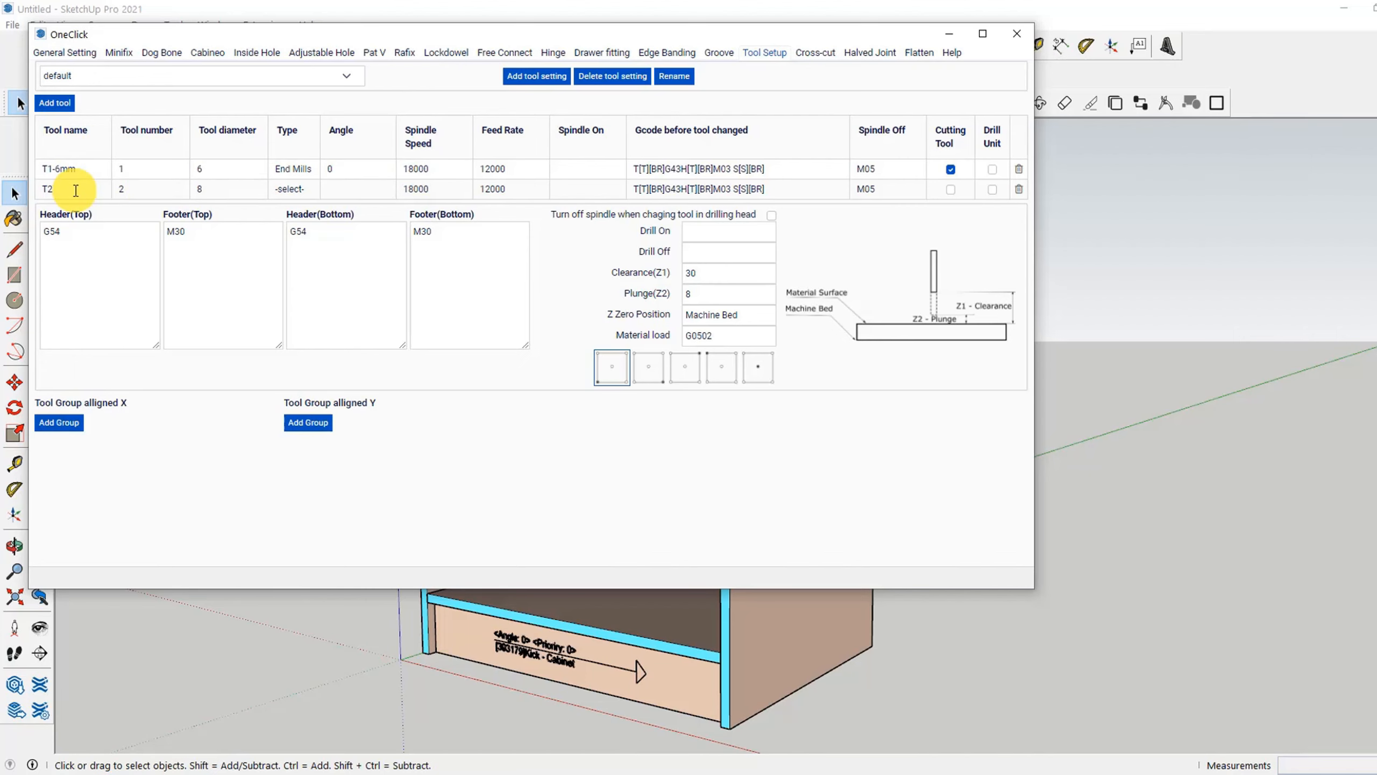
text(-)
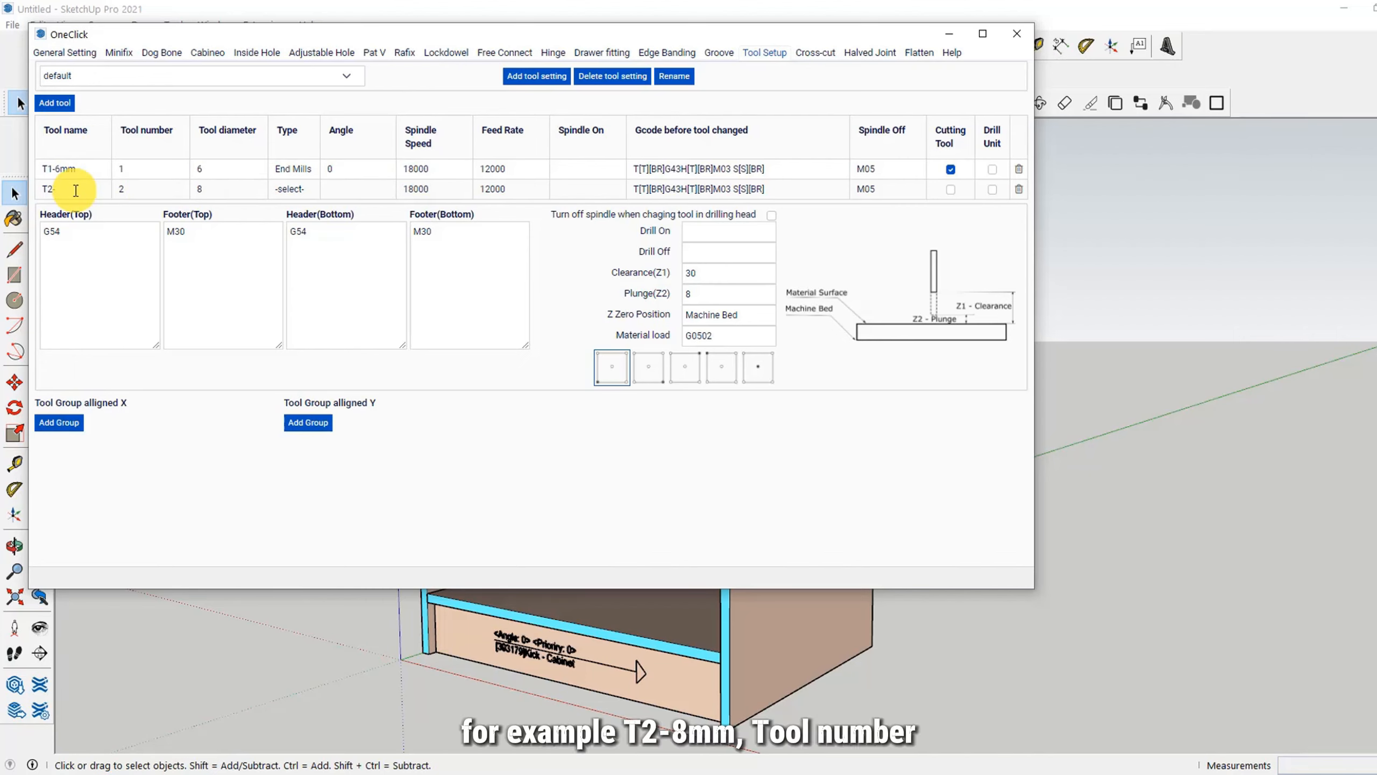
text(8mm)
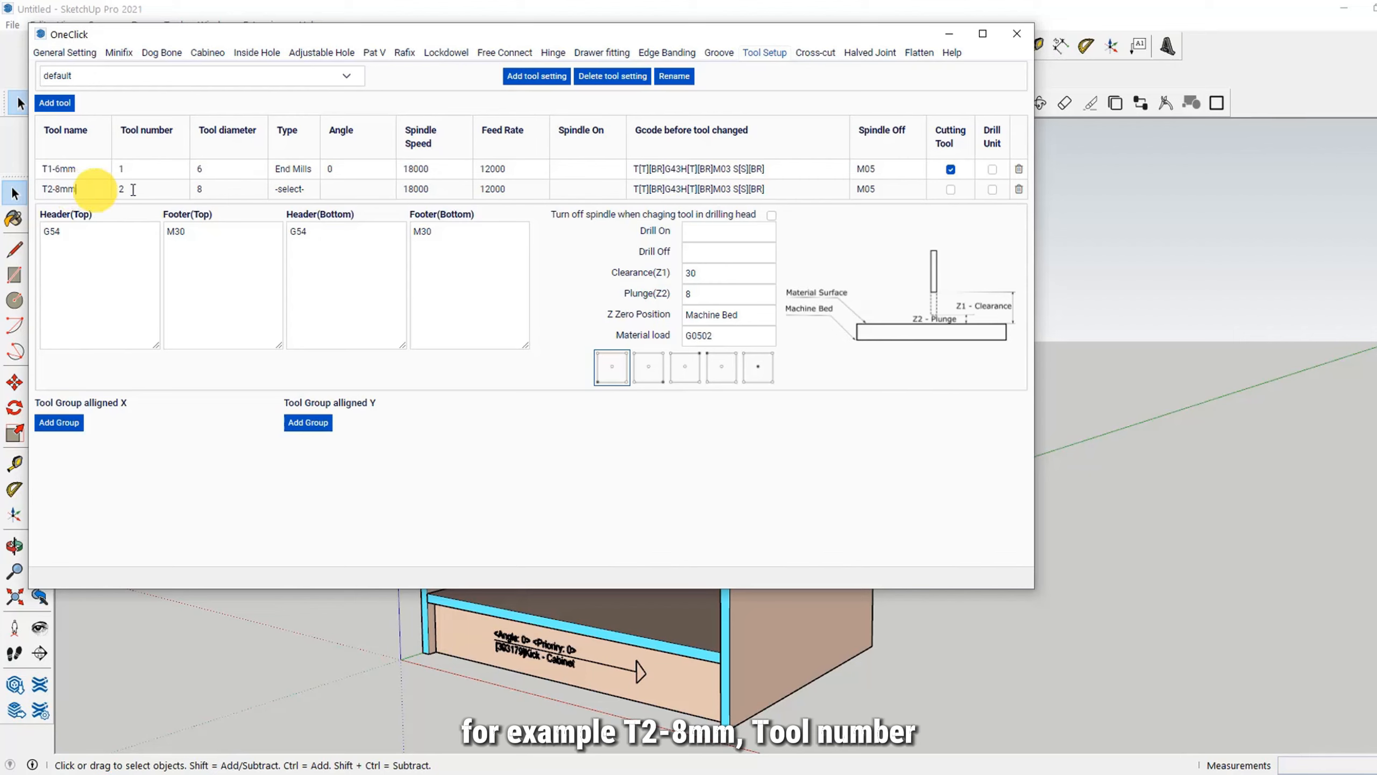
click(142, 190)
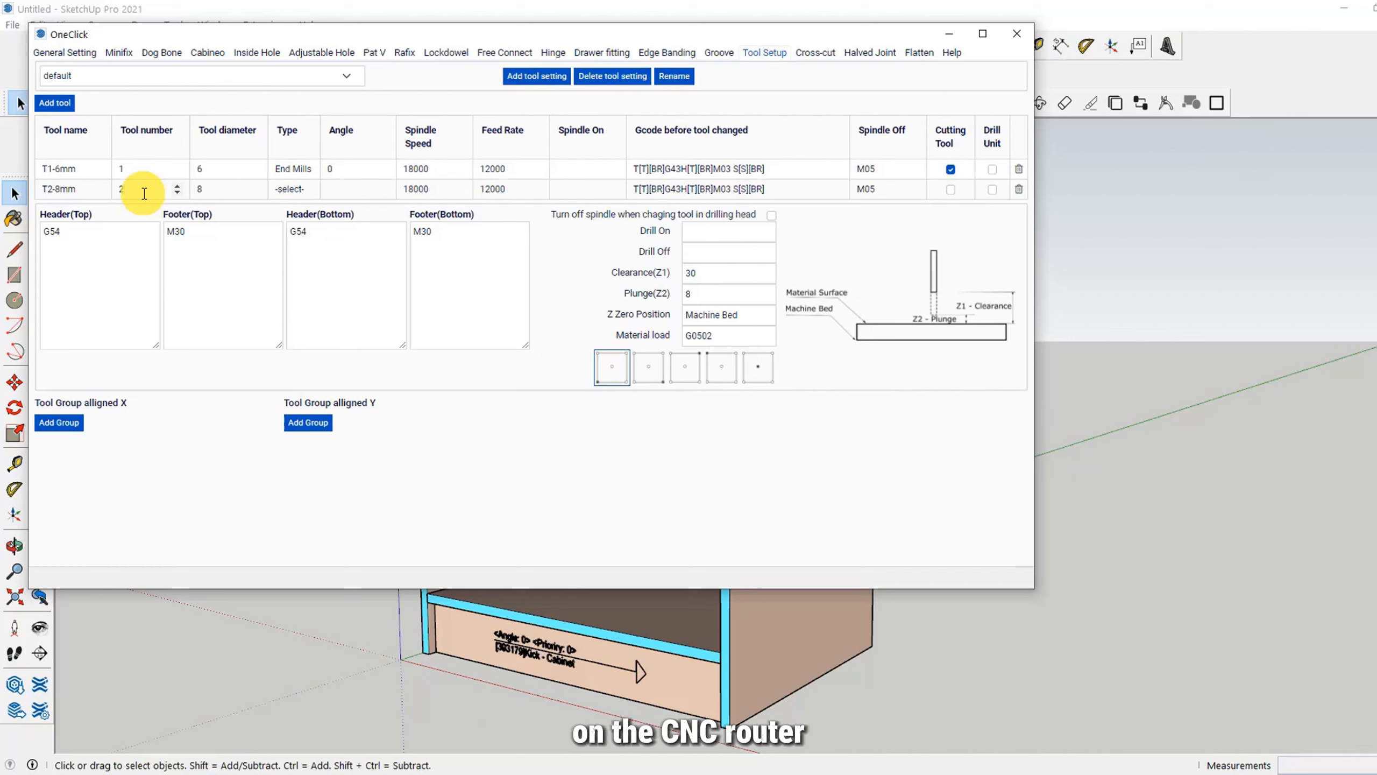
click(220, 185)
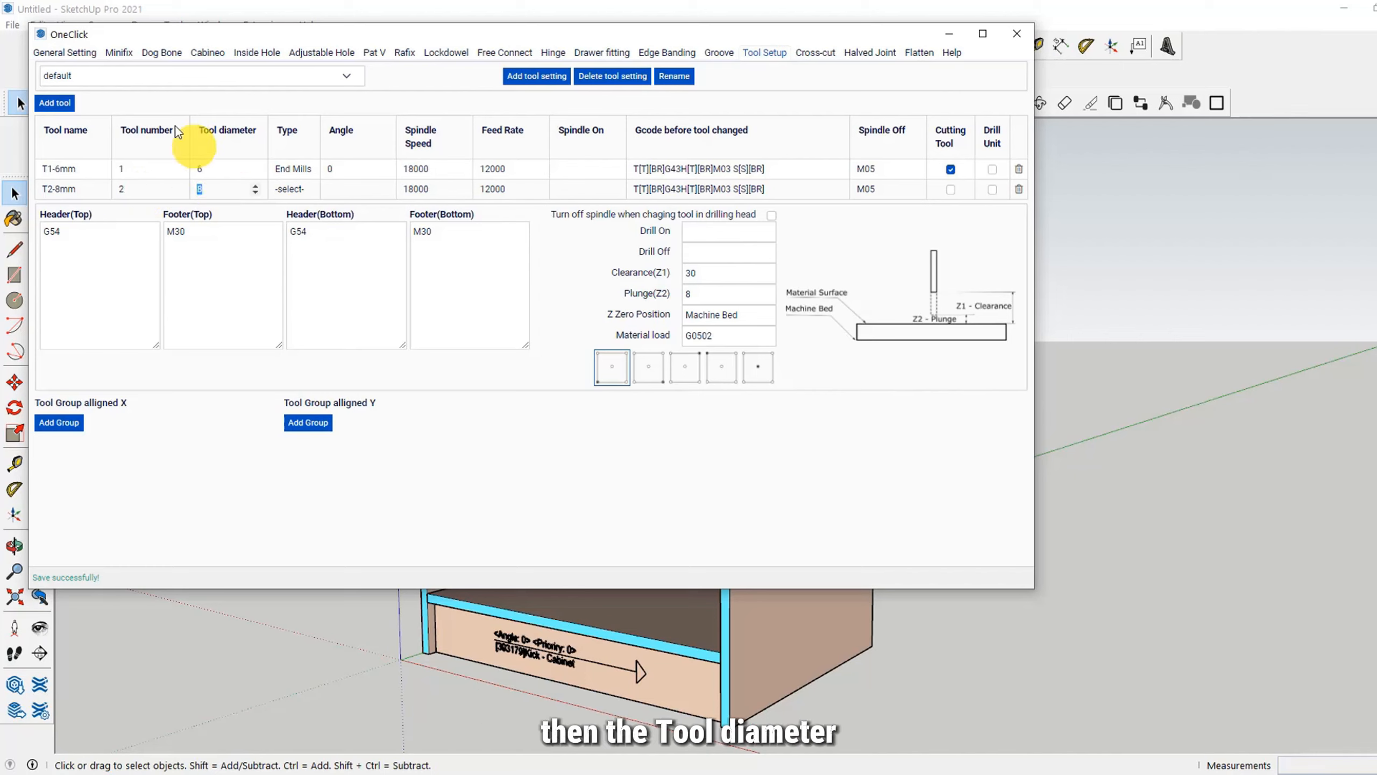
Step: Set the T2-8mm tool's type to End Mills and enable it as a drill unit
click(294, 189)
click(295, 218)
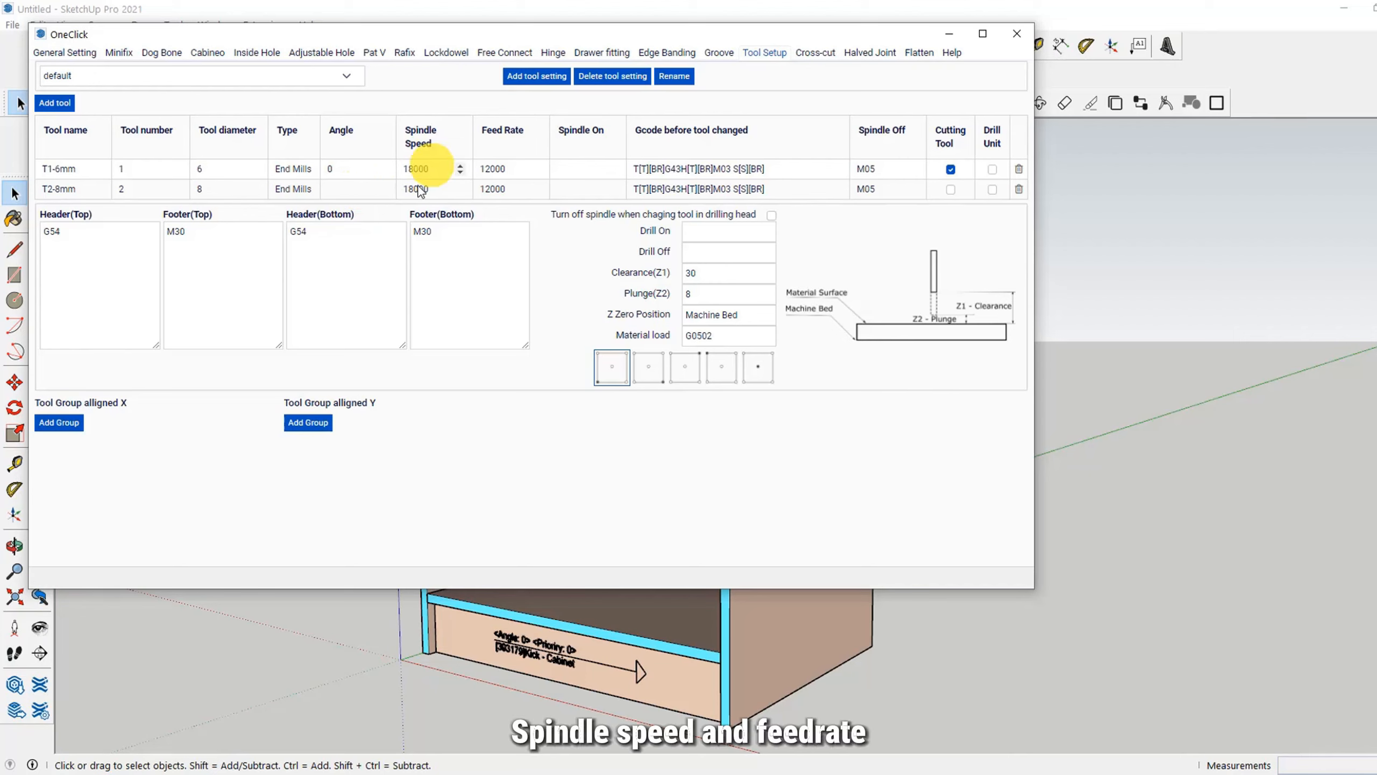
click(520, 169)
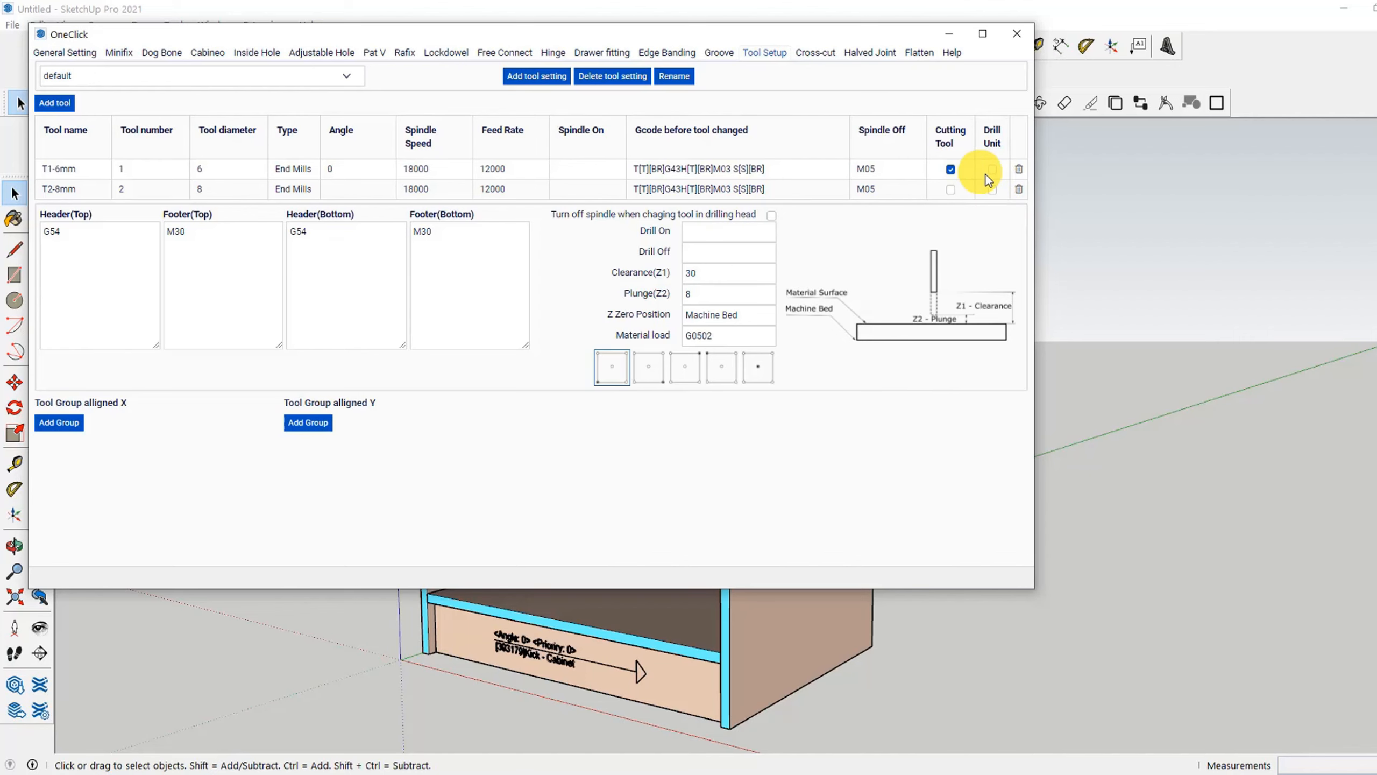
click(993, 190)
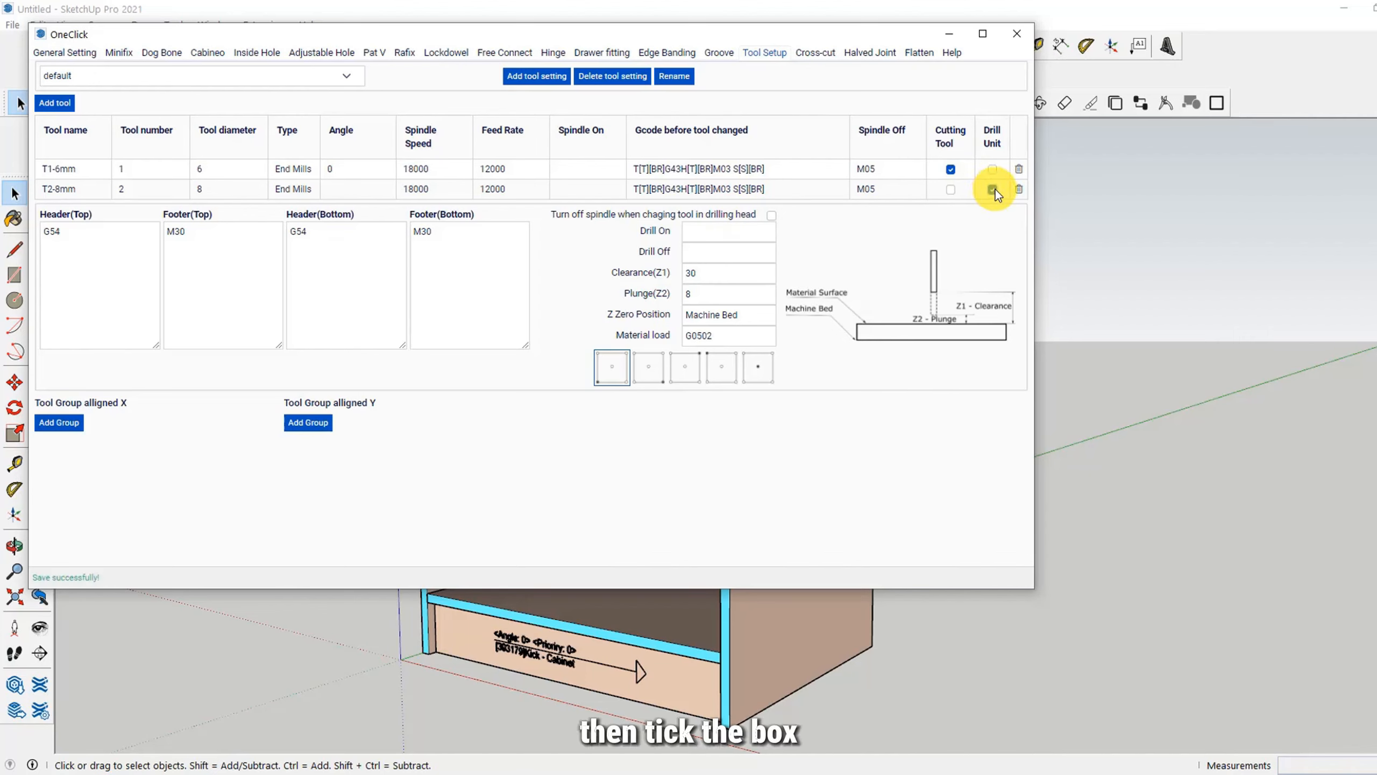
Step: Add a tool named T3-vbit with a diameter of 20, type Vbit and an angle of 120
click(55, 104)
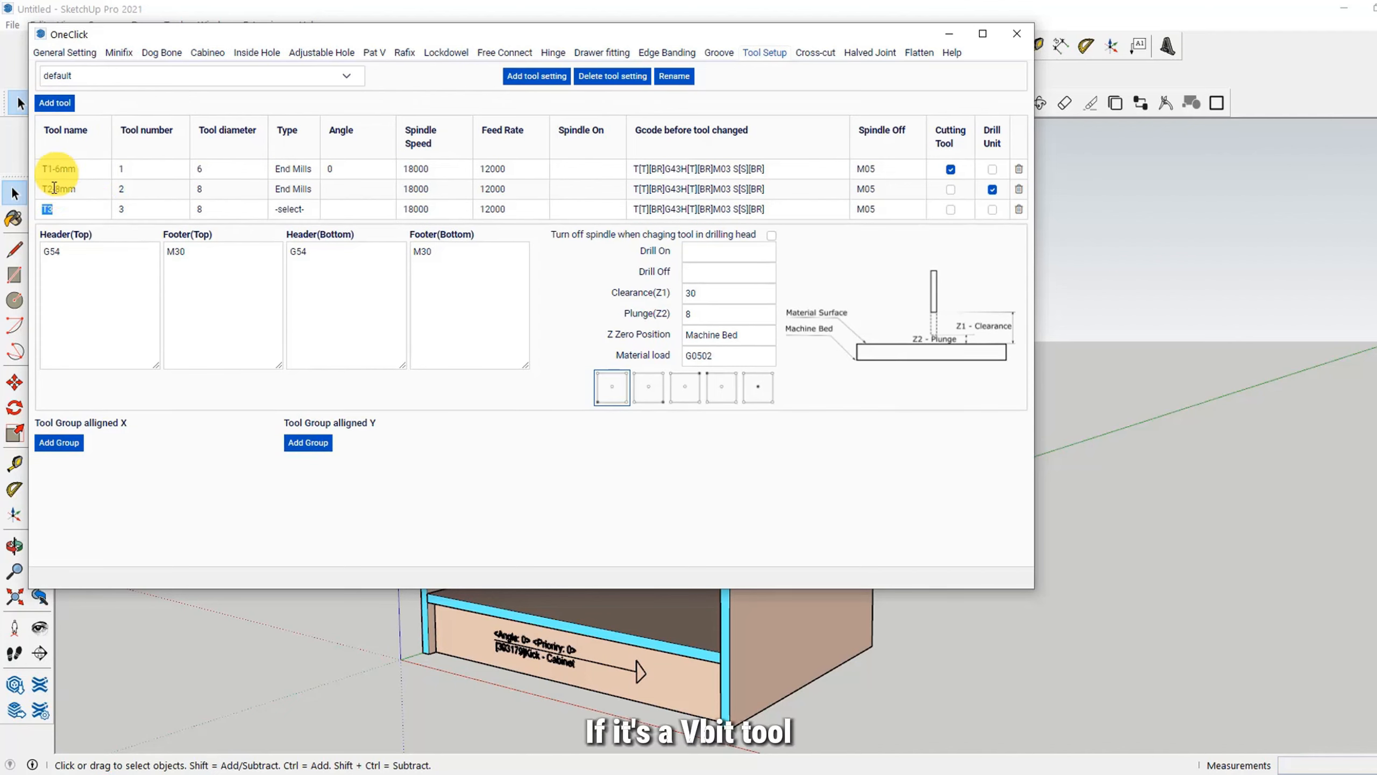
text(T3-vbit)
click(213, 211)
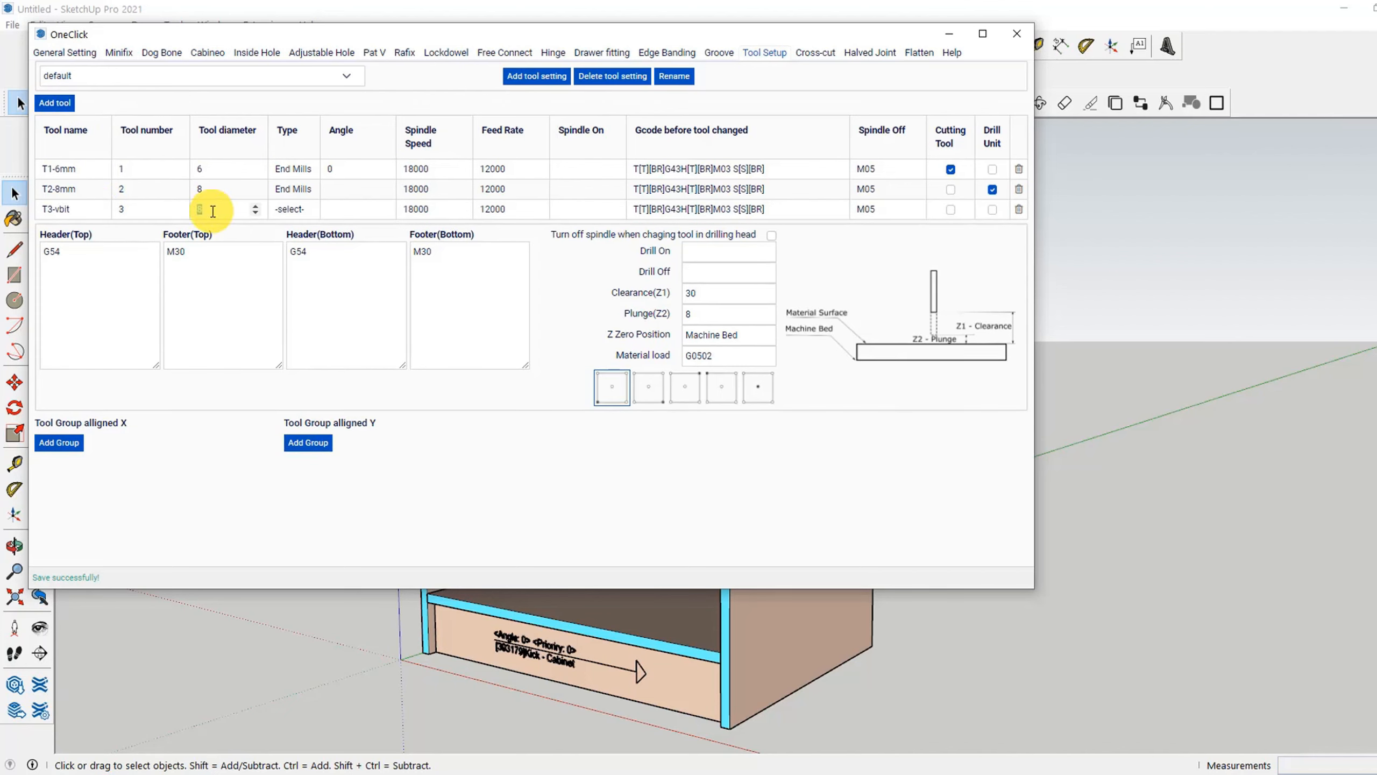
text(20)
click(295, 211)
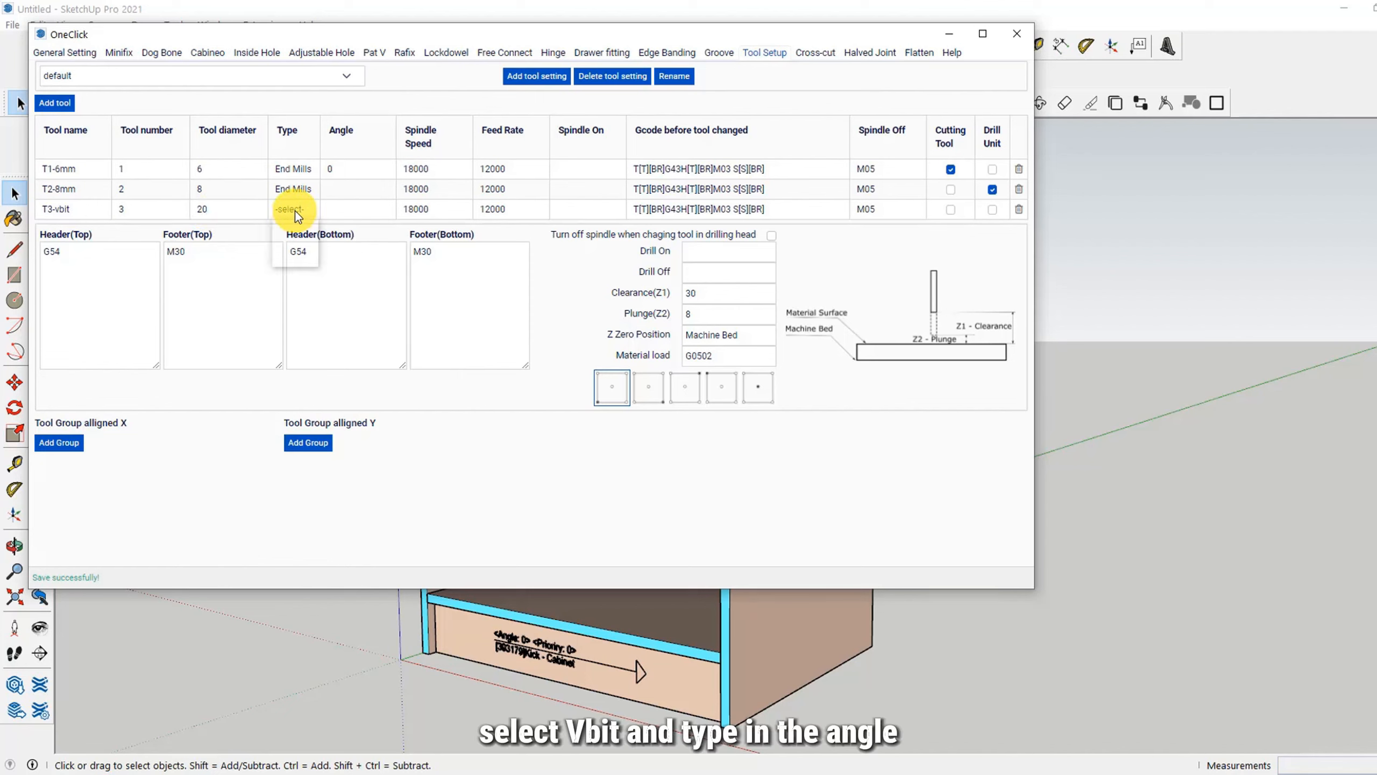
click(295, 246)
click(335, 208)
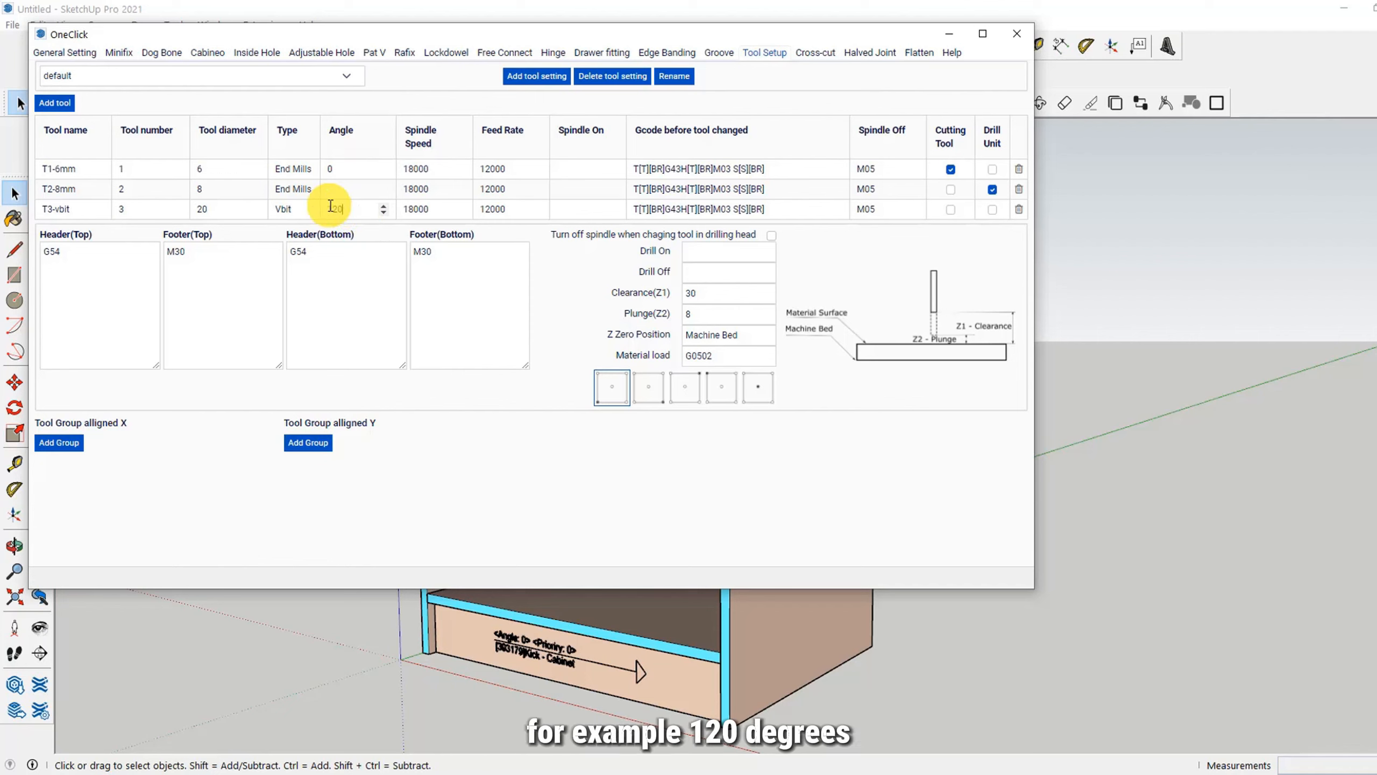
click(531, 236)
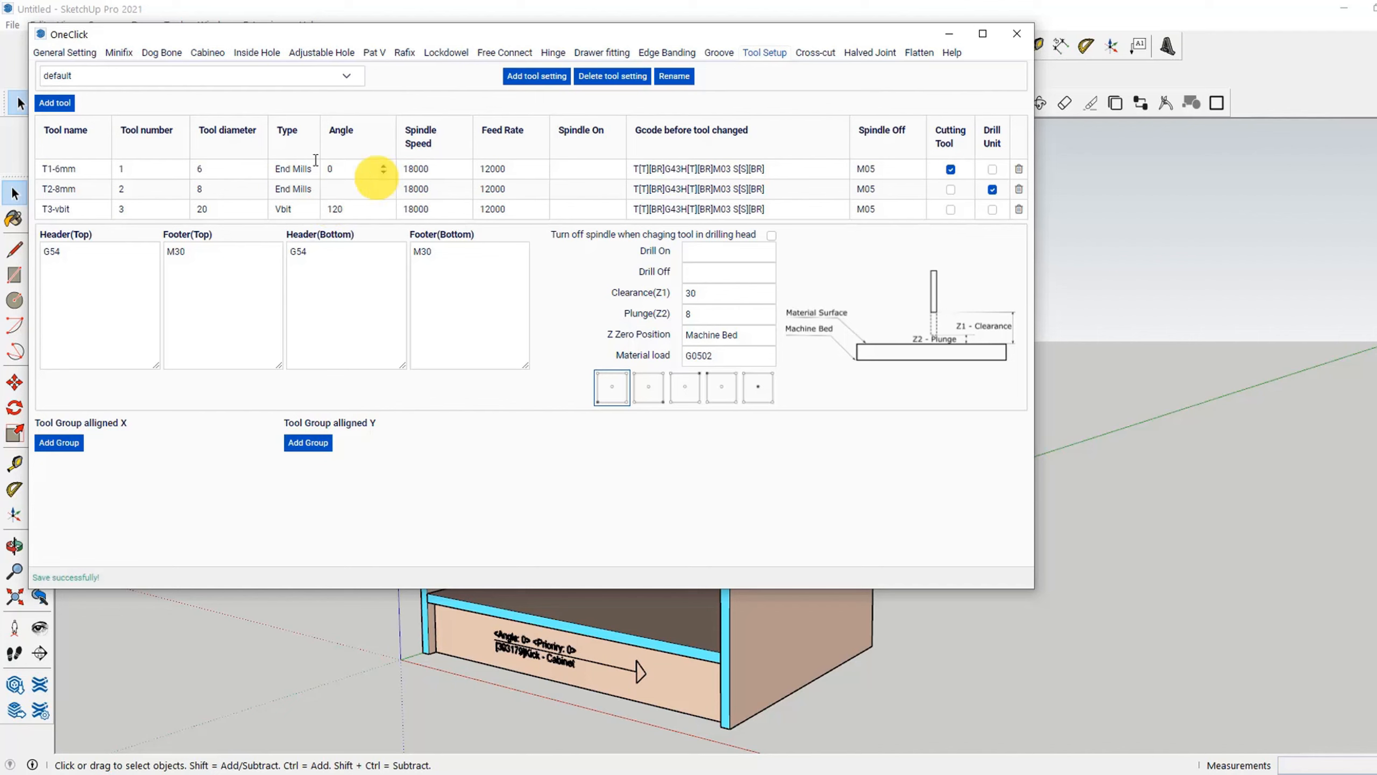
Step: Delete the T3-vbit tool from the tool list
click(1019, 210)
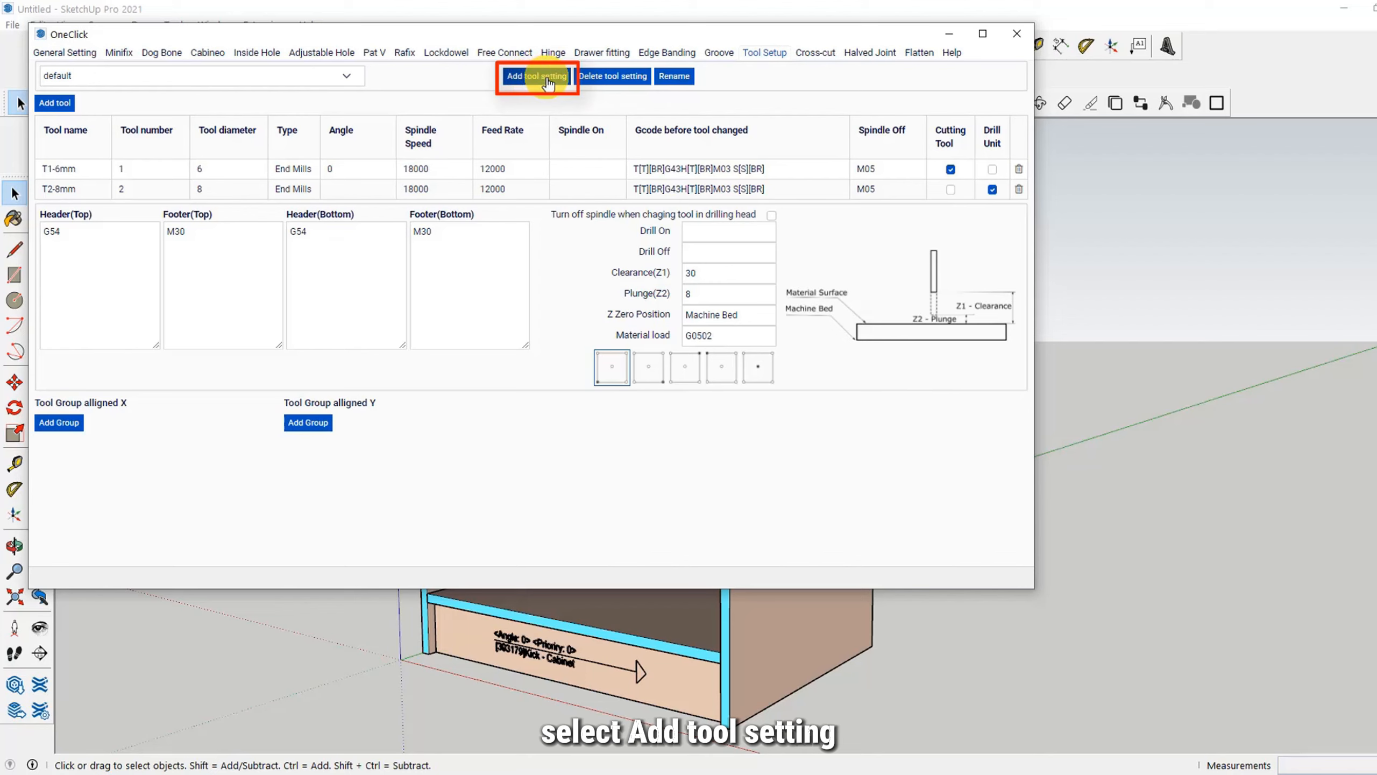
Step: Create a new tool setting named CNC 2
click(533, 78)
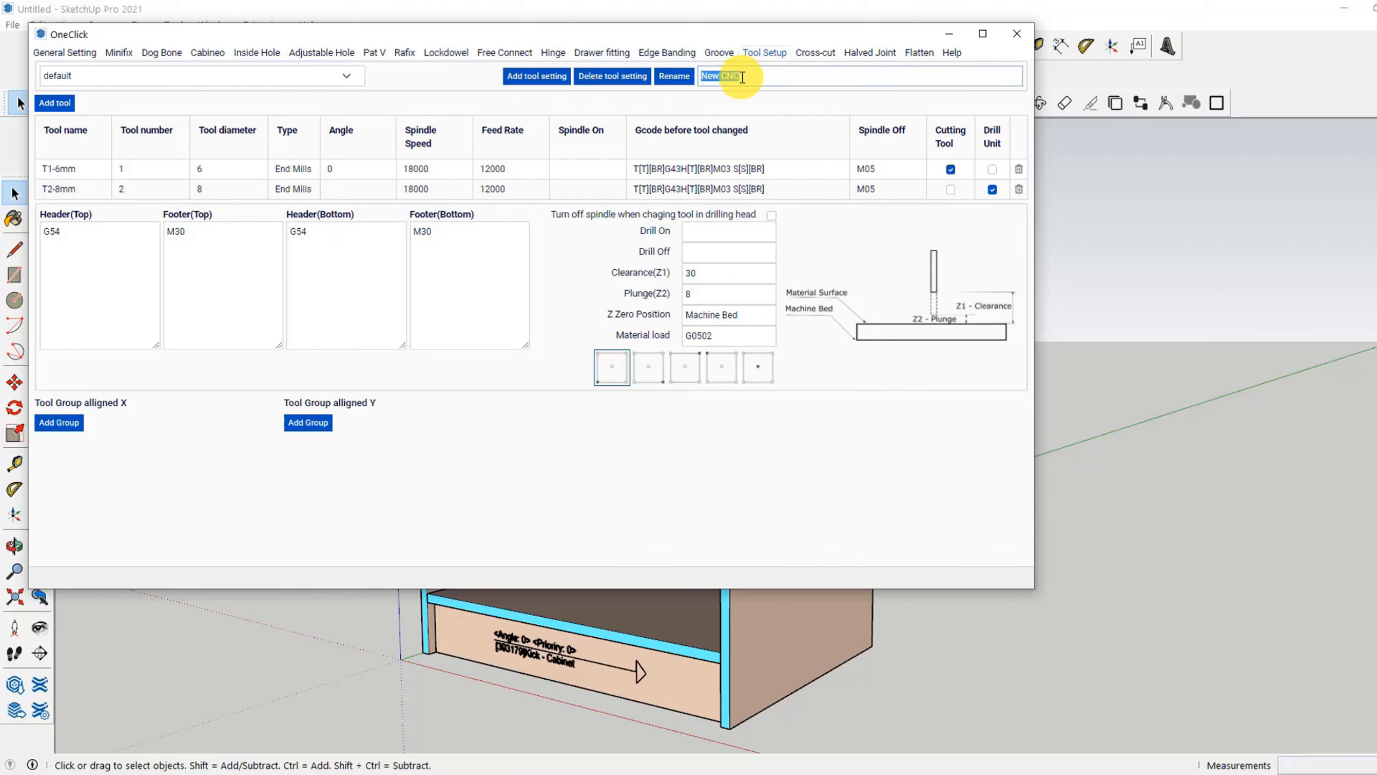
text(CNC)
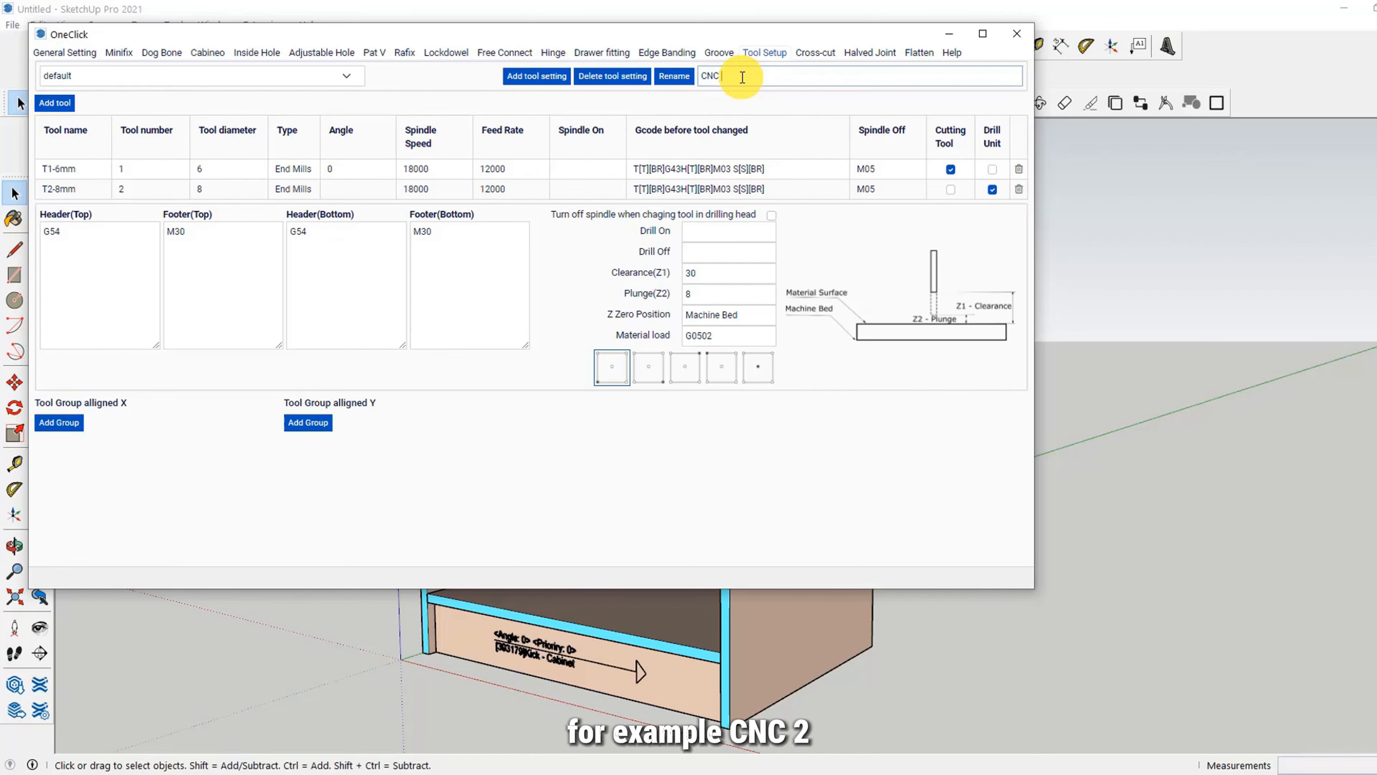
text( 2)
key(Return)
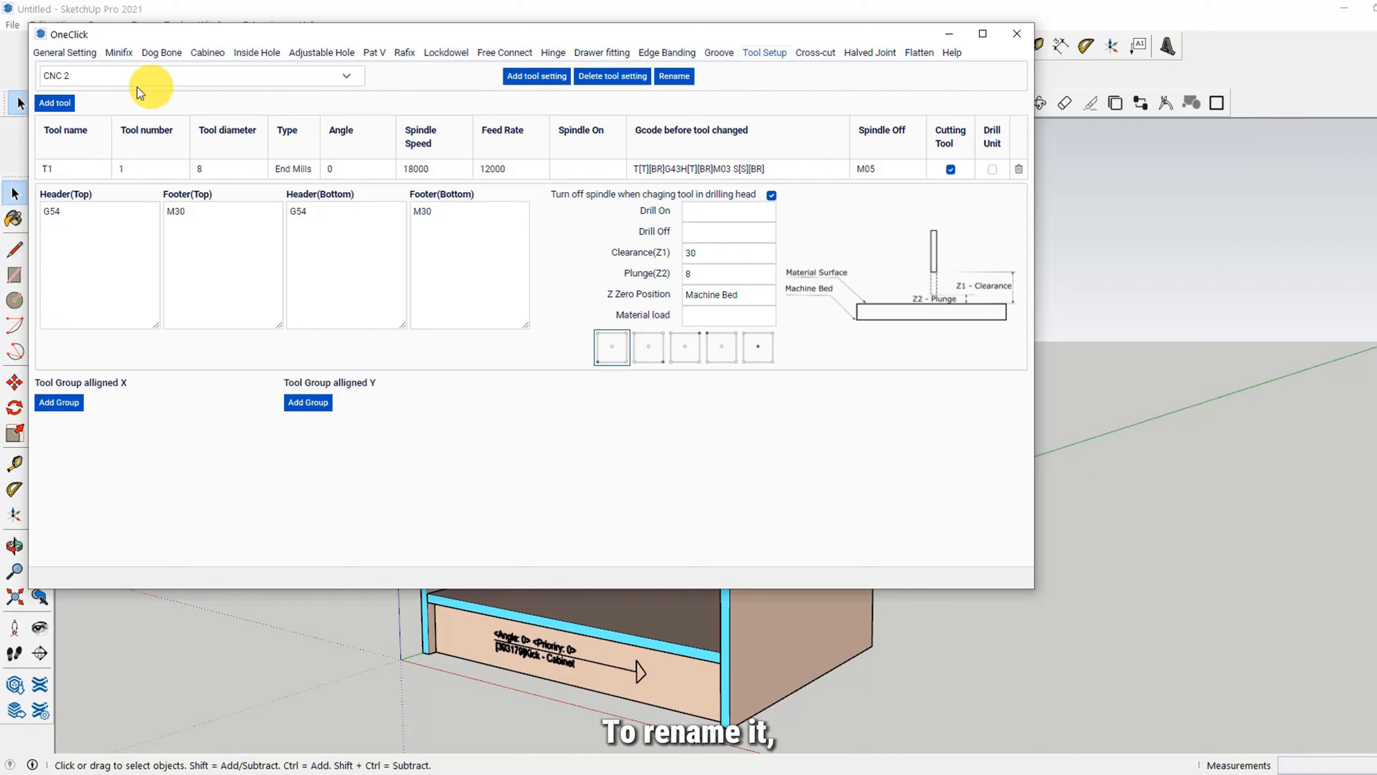
Step: Rename the default tool setting to CNC
click(341, 74)
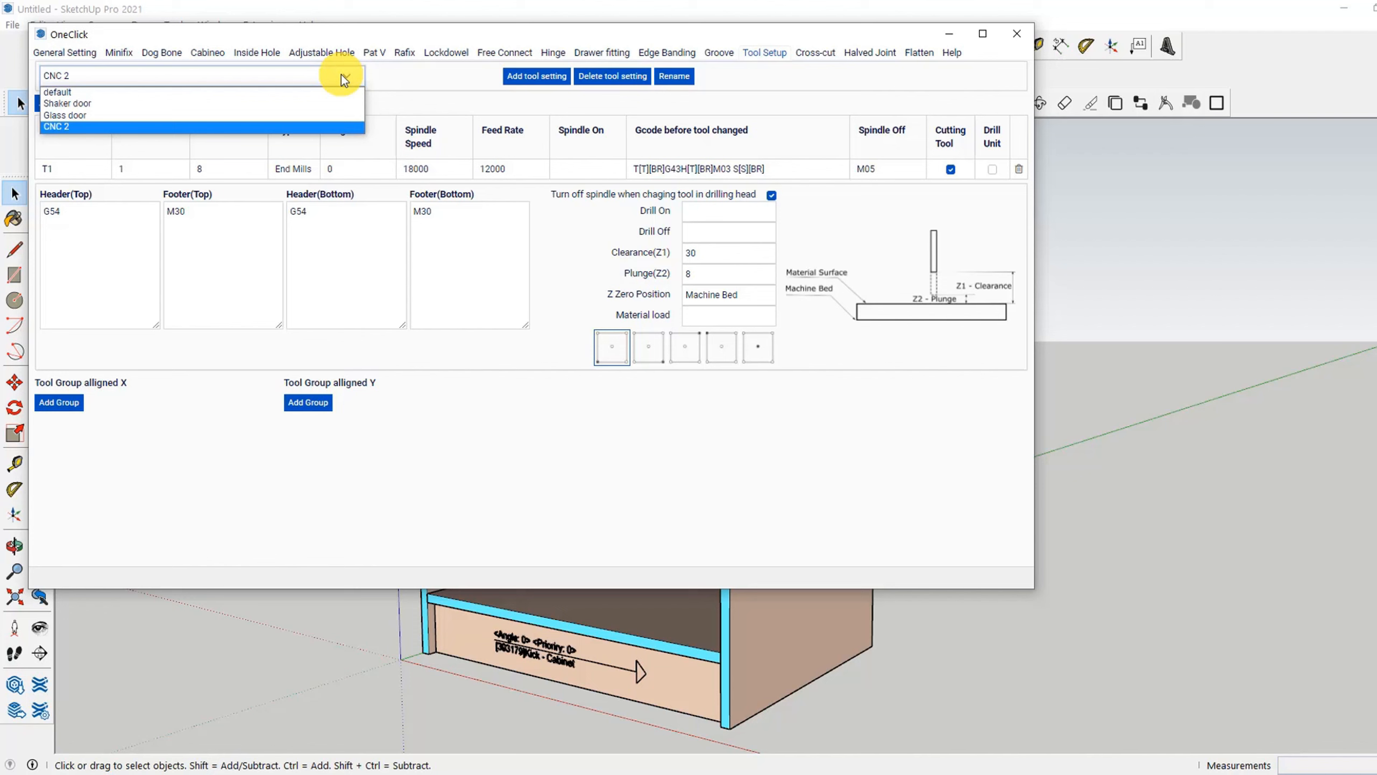
click(69, 91)
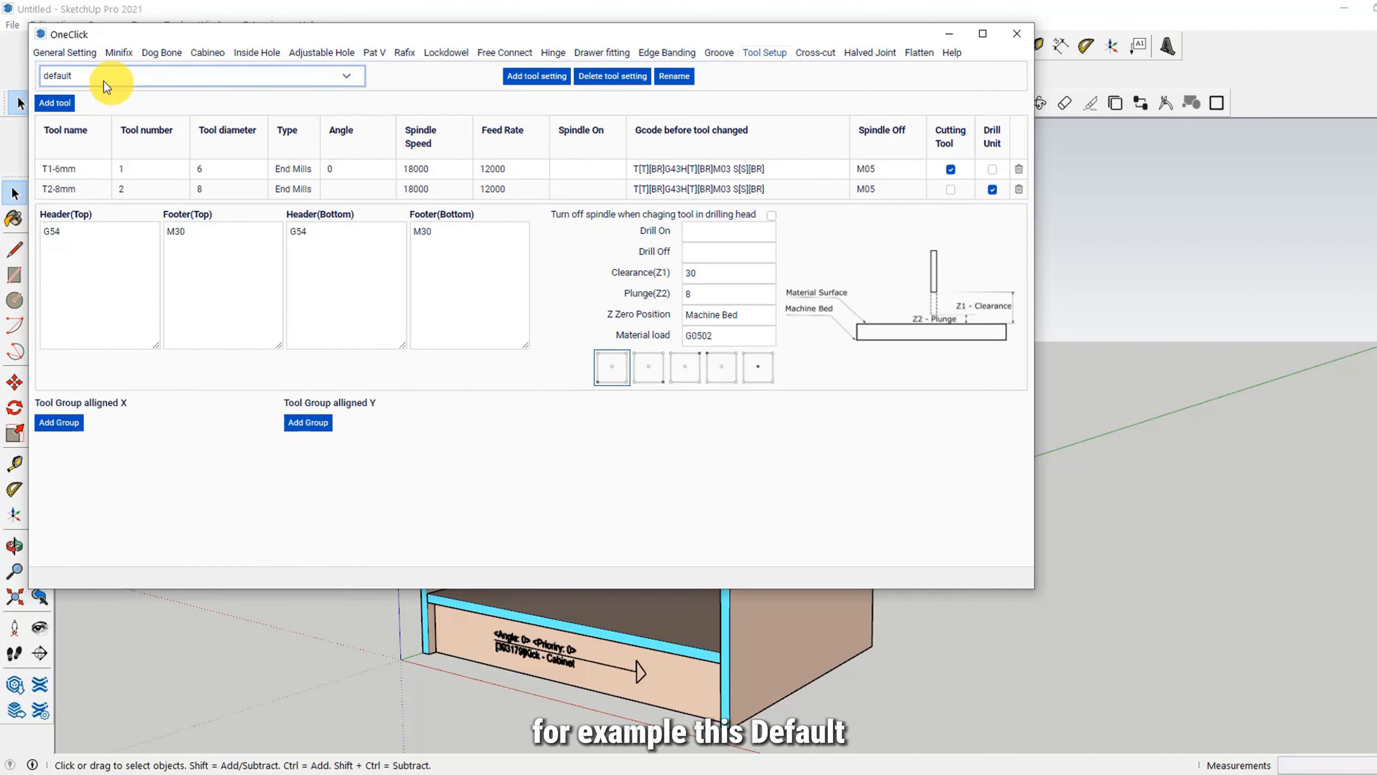
click(681, 81)
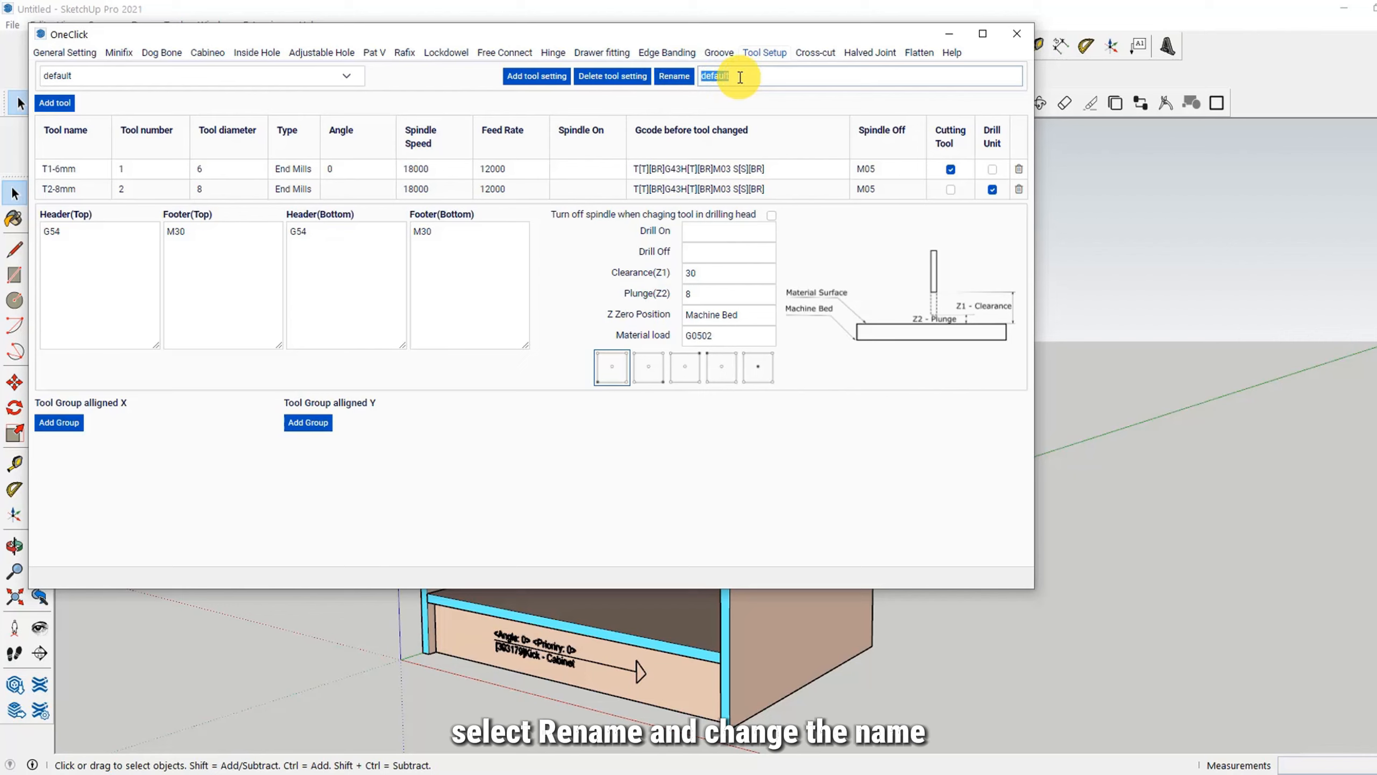
text(CNC)
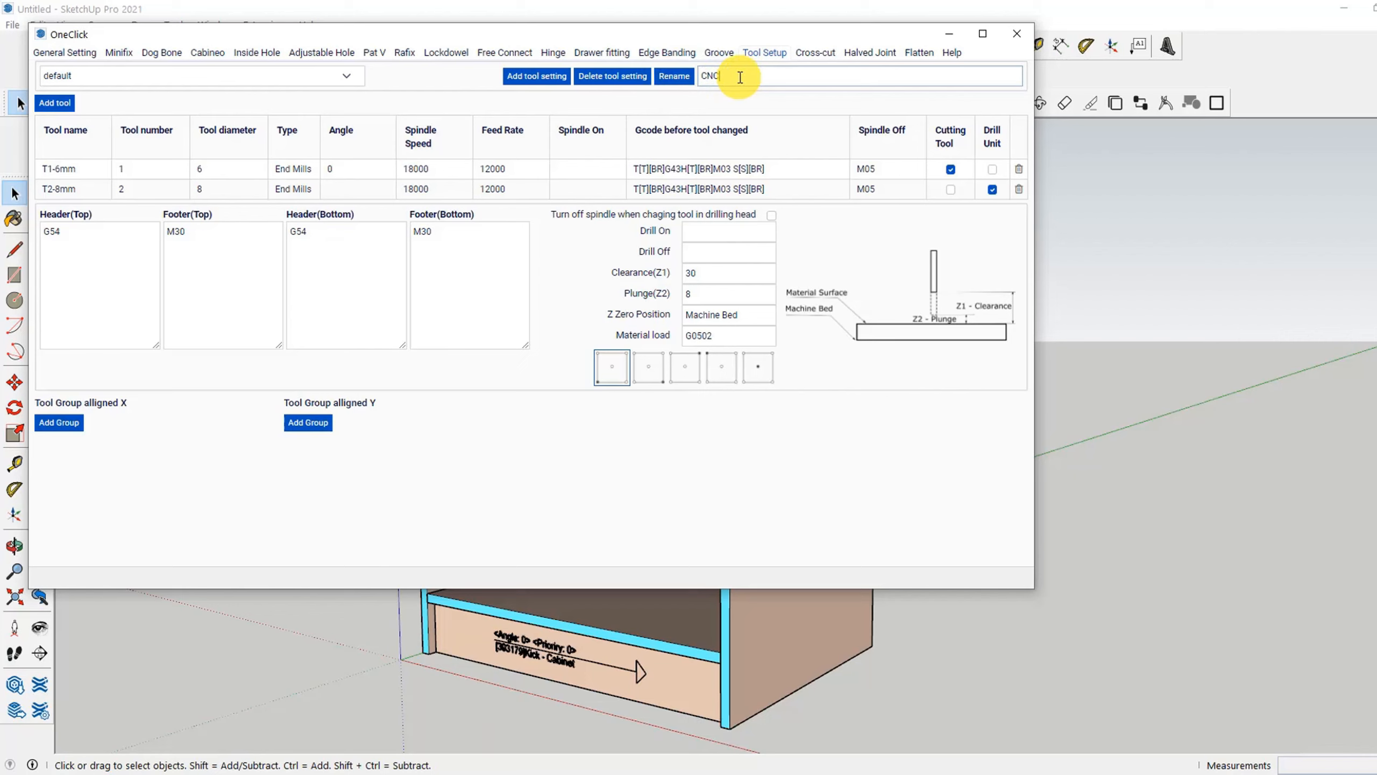
click(674, 77)
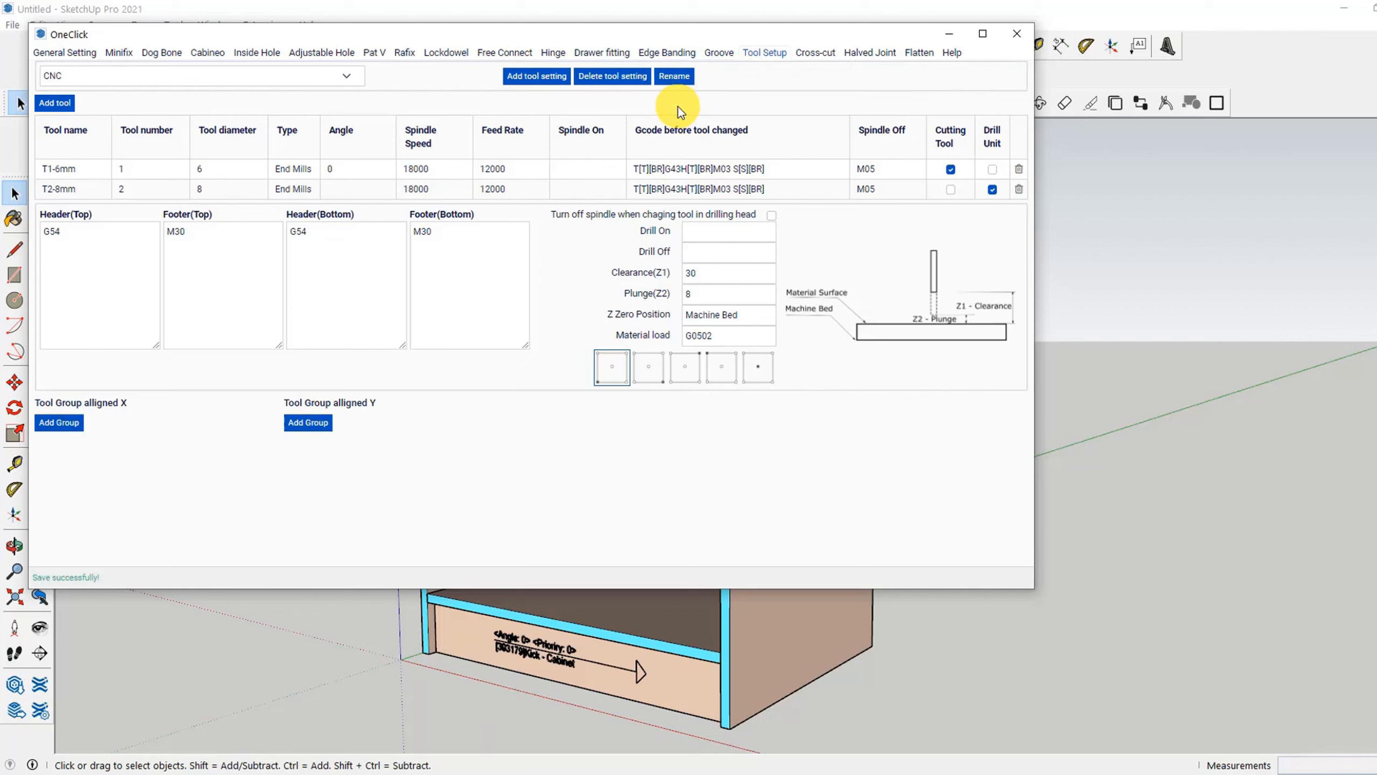
Step: View the Shaker door and Glass door tool settings and return to the CNC setting
click(69, 79)
click(71, 95)
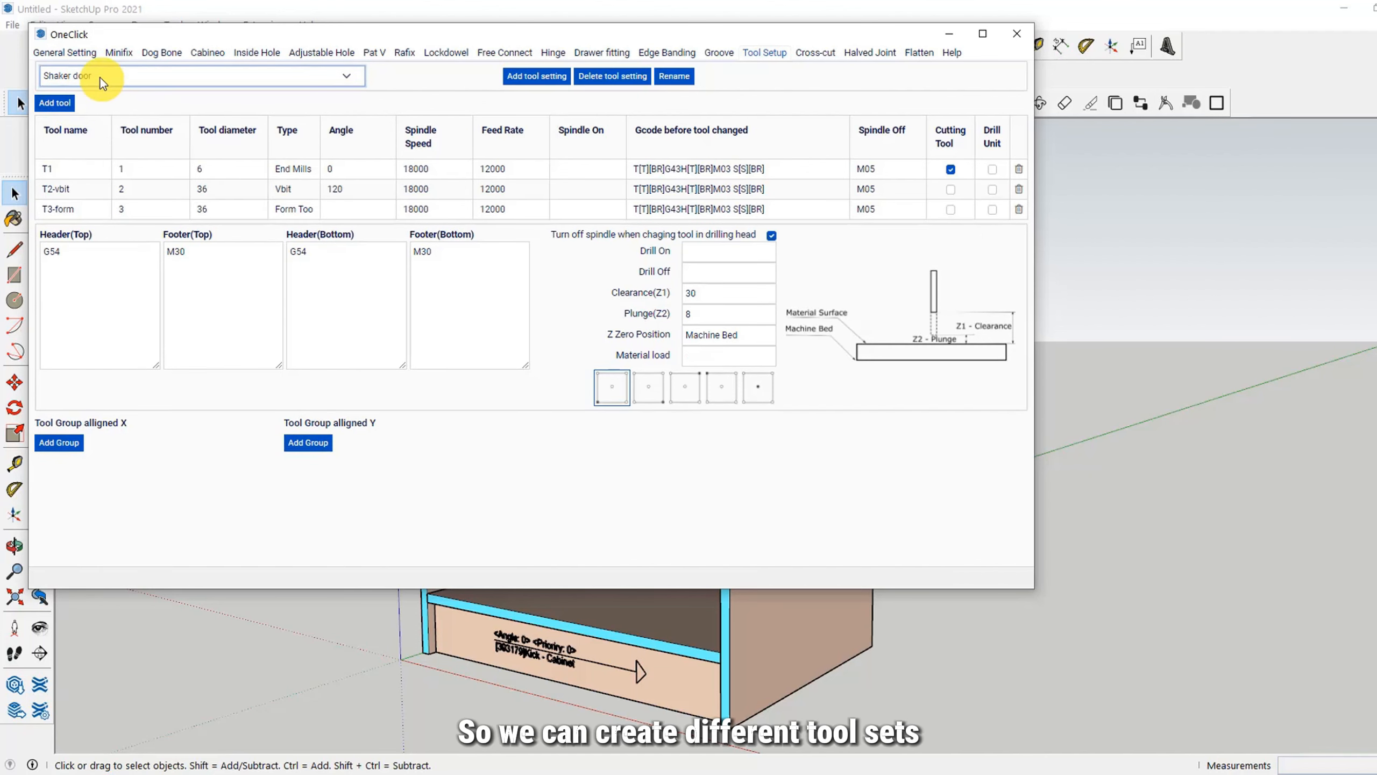
click(170, 74)
click(94, 119)
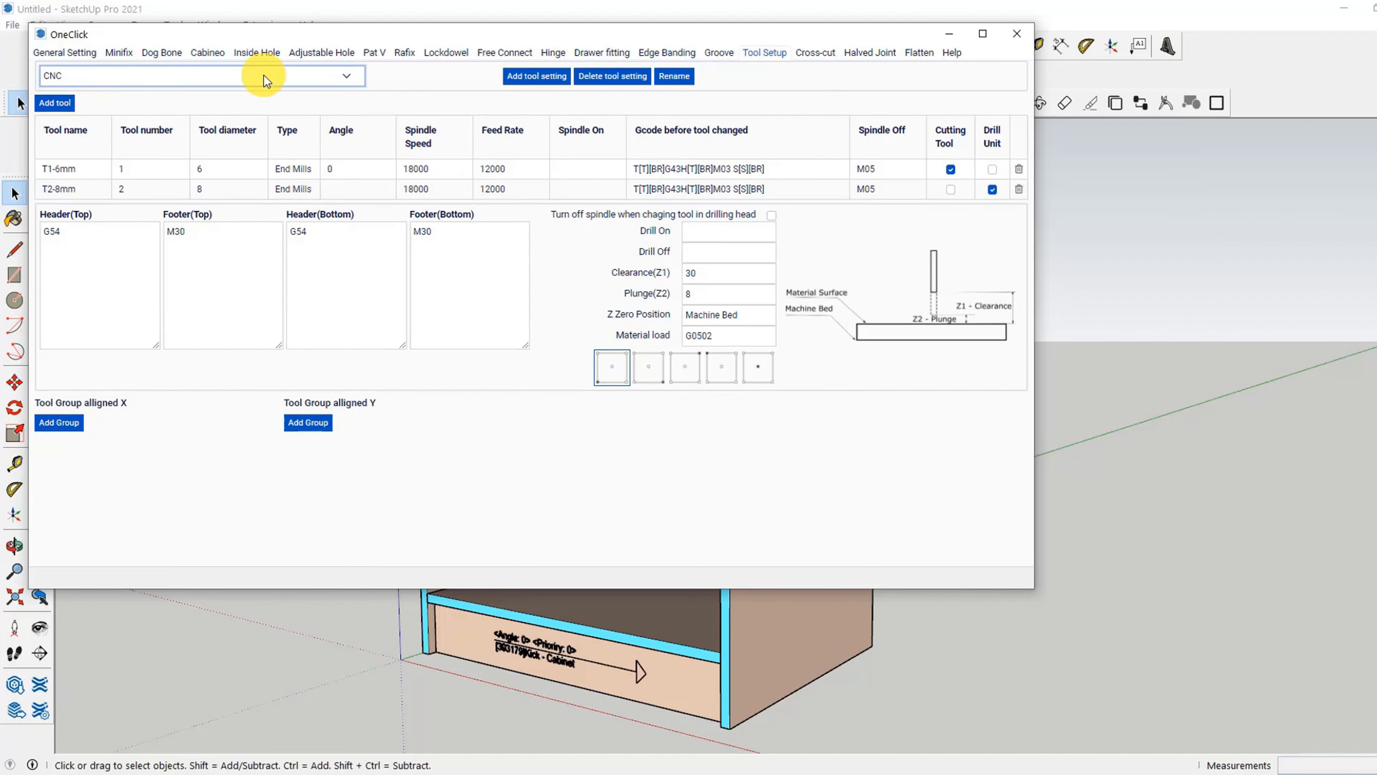
Step: Delete the CNC 2 tool setting and confirm the deletion
click(237, 78)
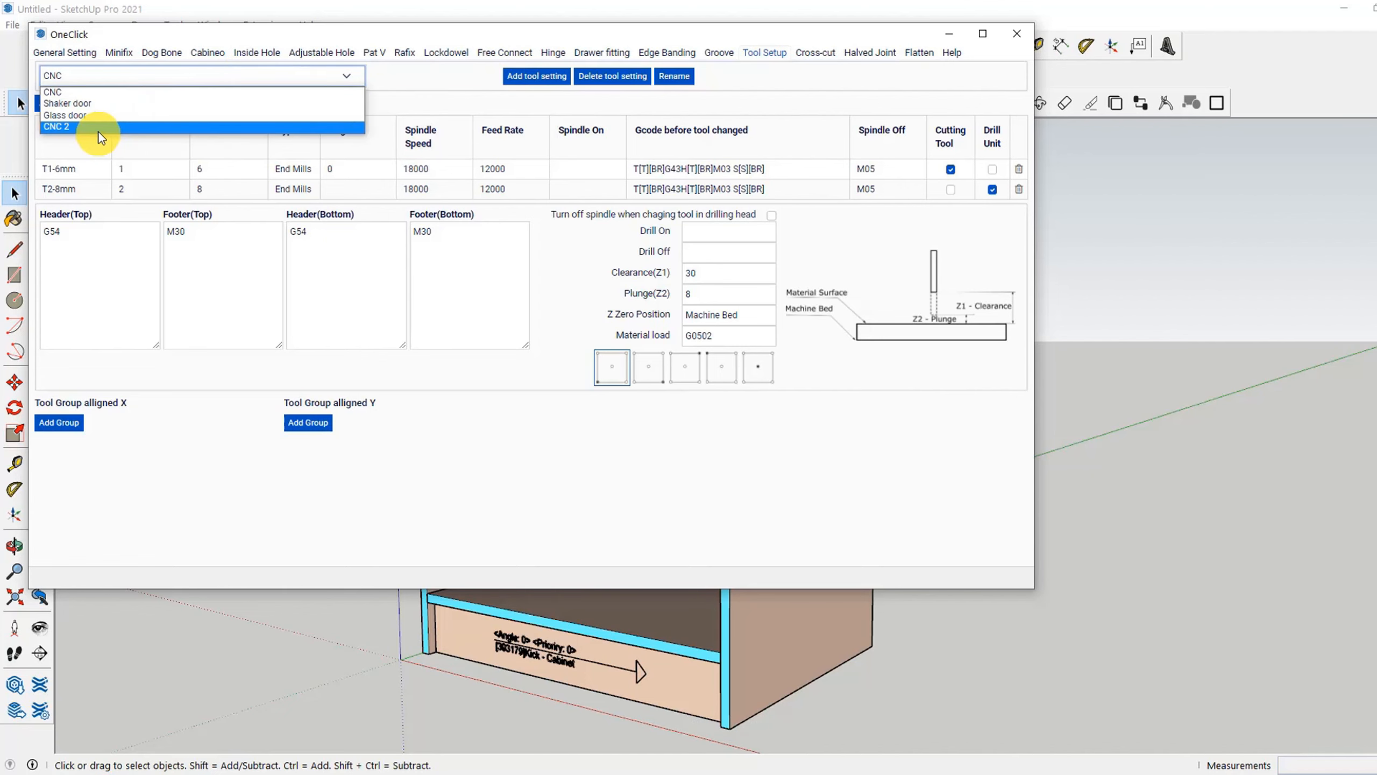
click(74, 124)
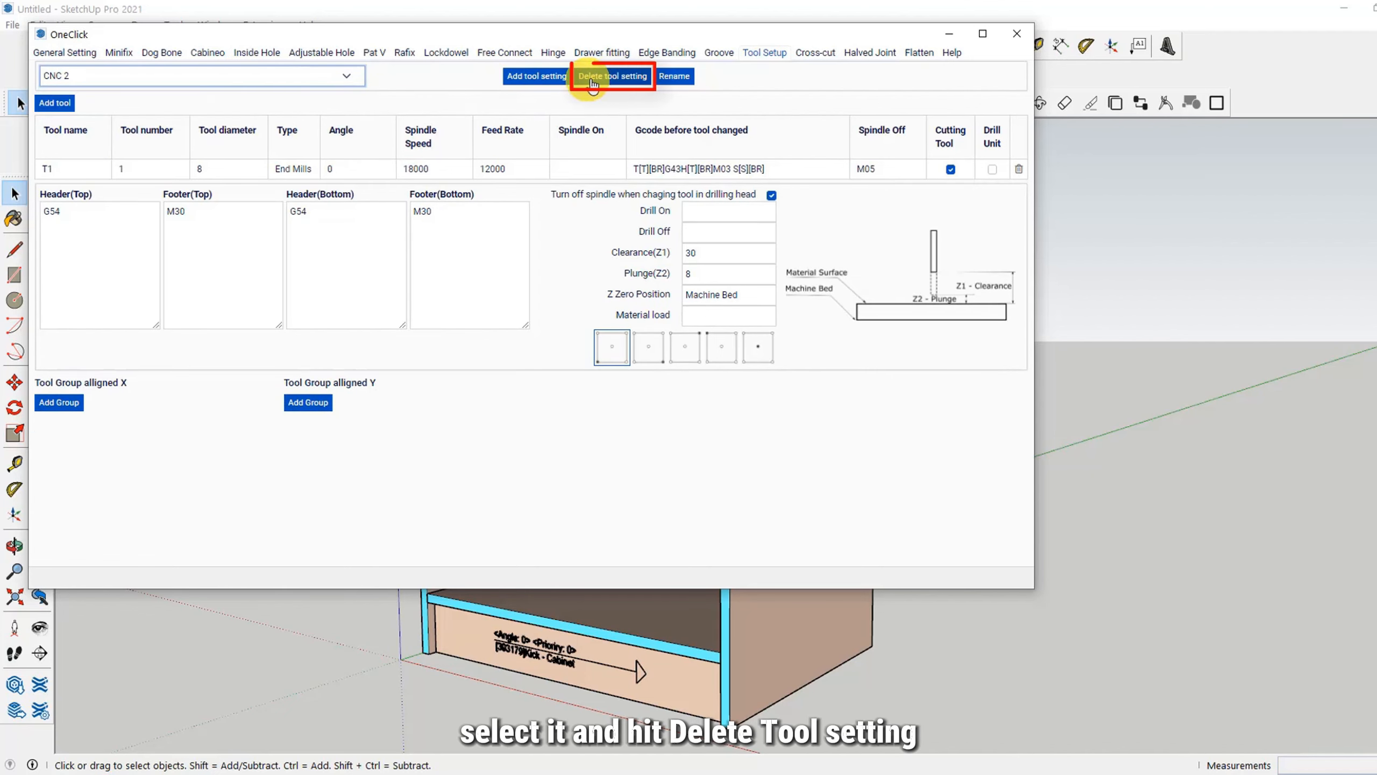
click(617, 81)
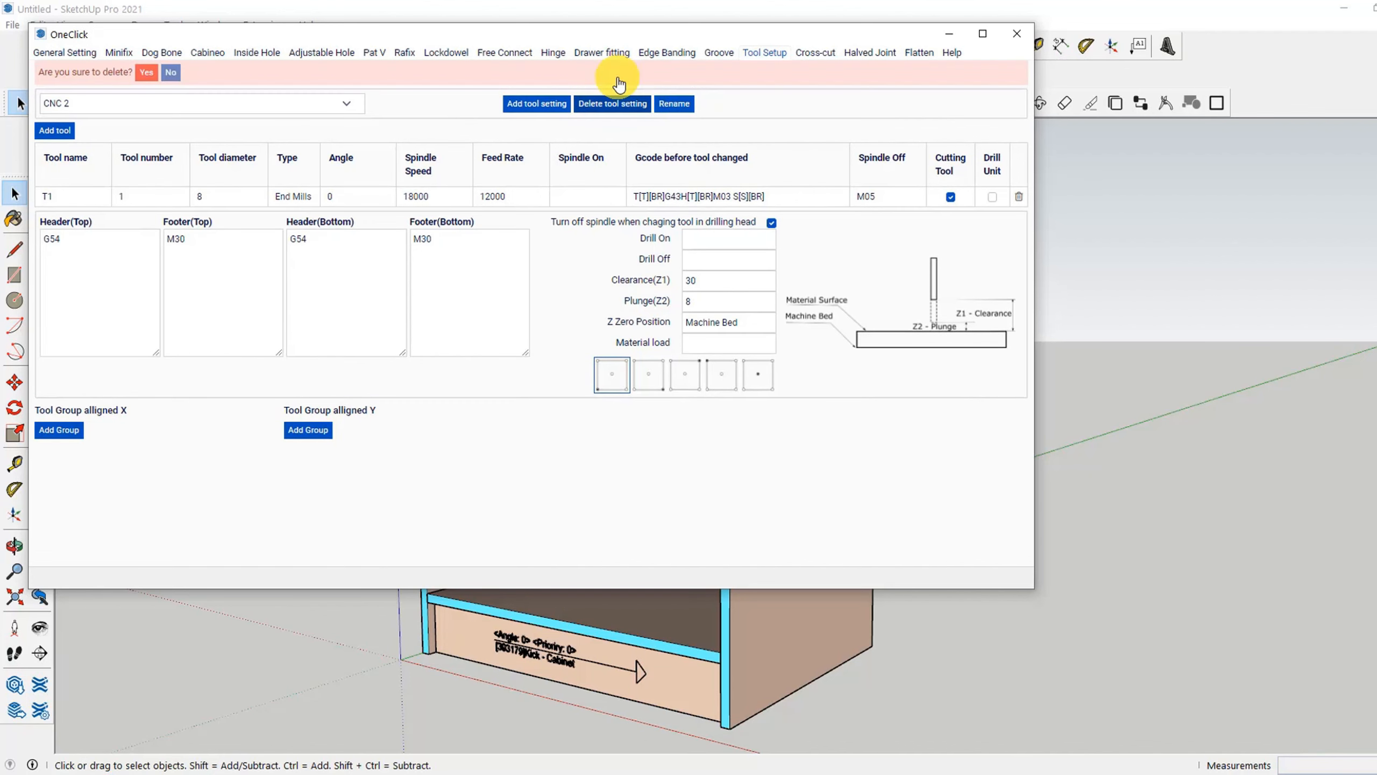
click(146, 76)
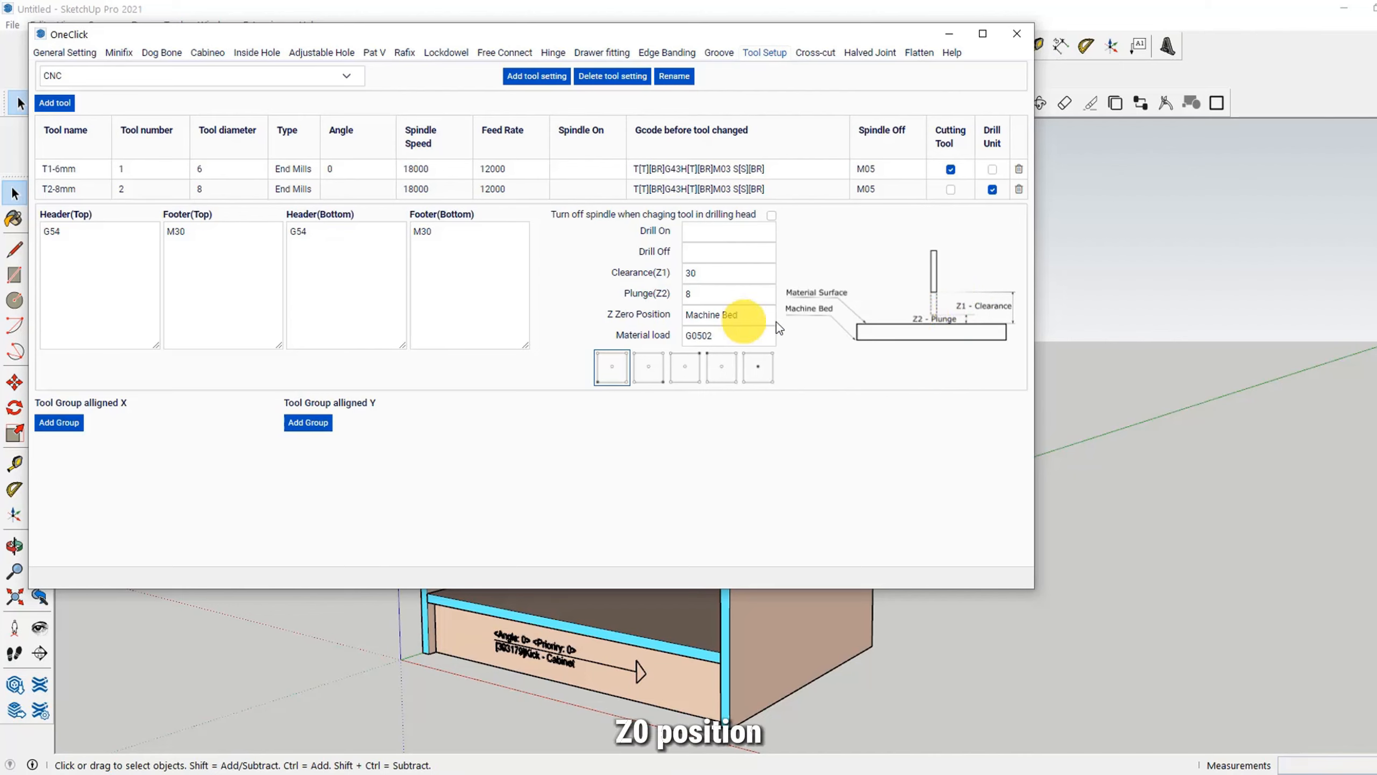
Step: Switch the CNC setting's Z zero position to Material Surface and back to Machine Bed
click(719, 313)
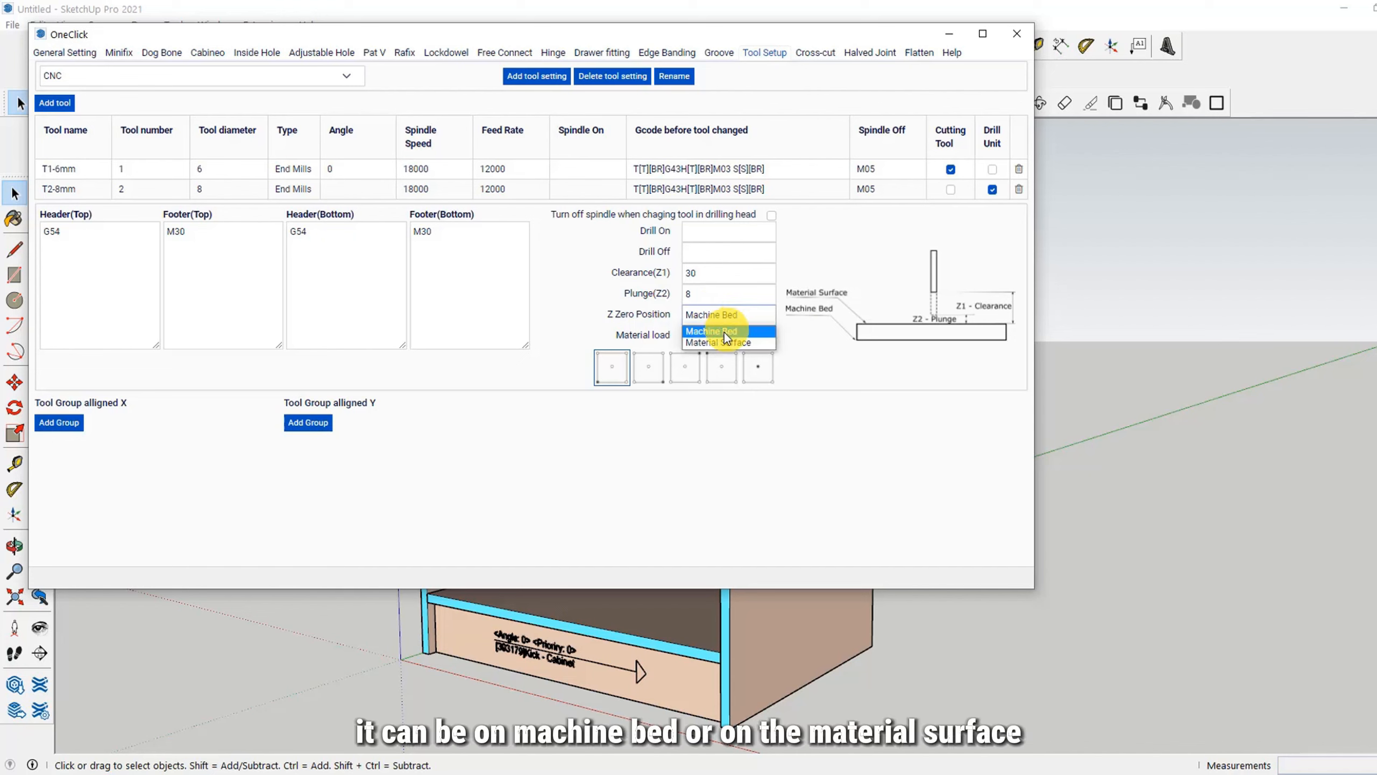
click(722, 332)
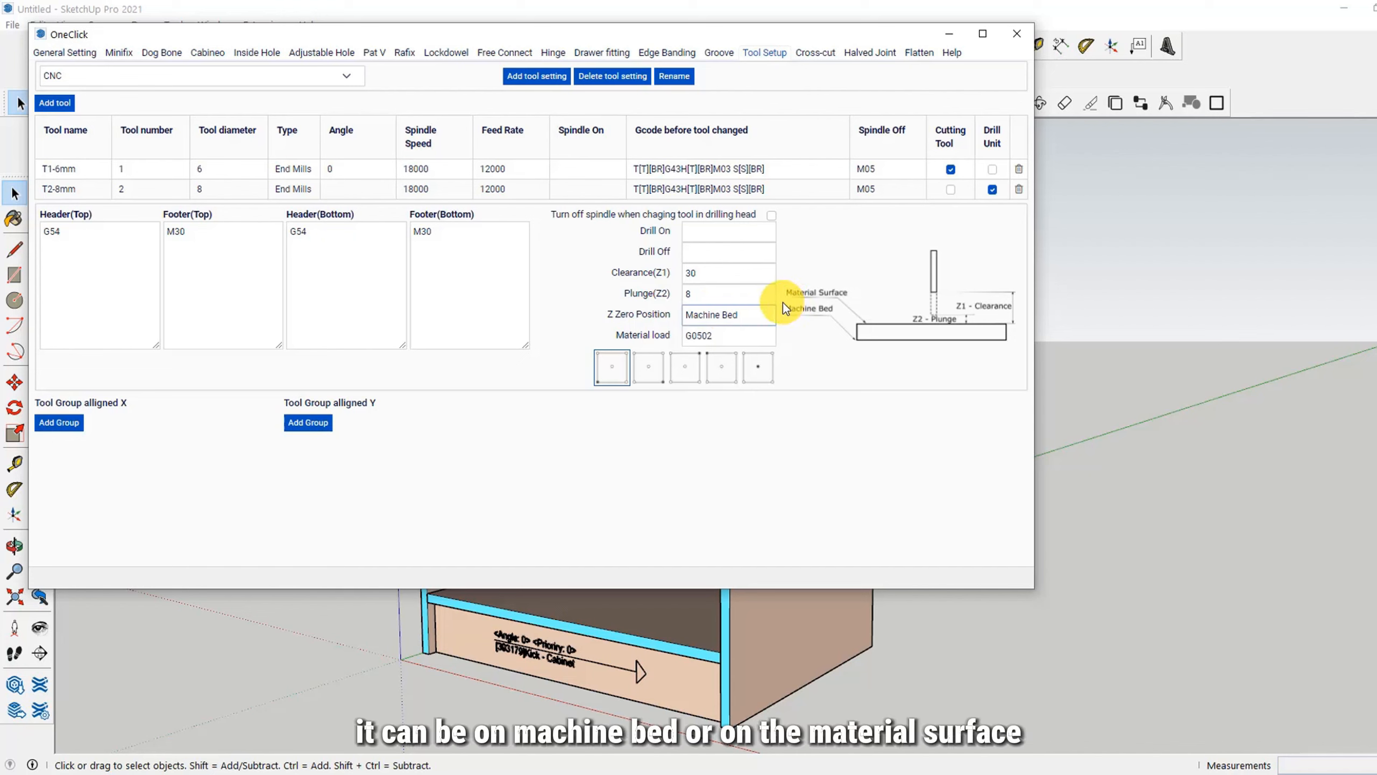
click(721, 314)
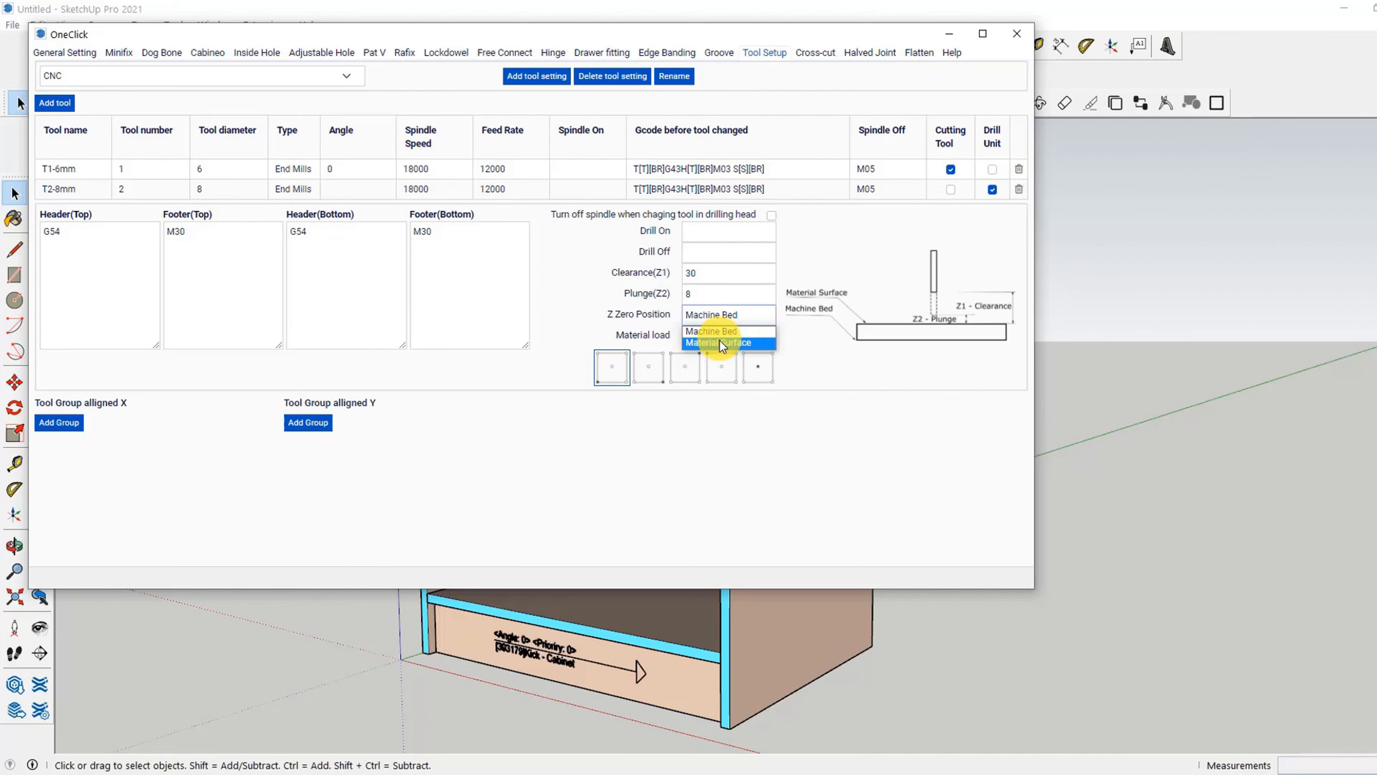
click(720, 342)
click(725, 314)
click(726, 331)
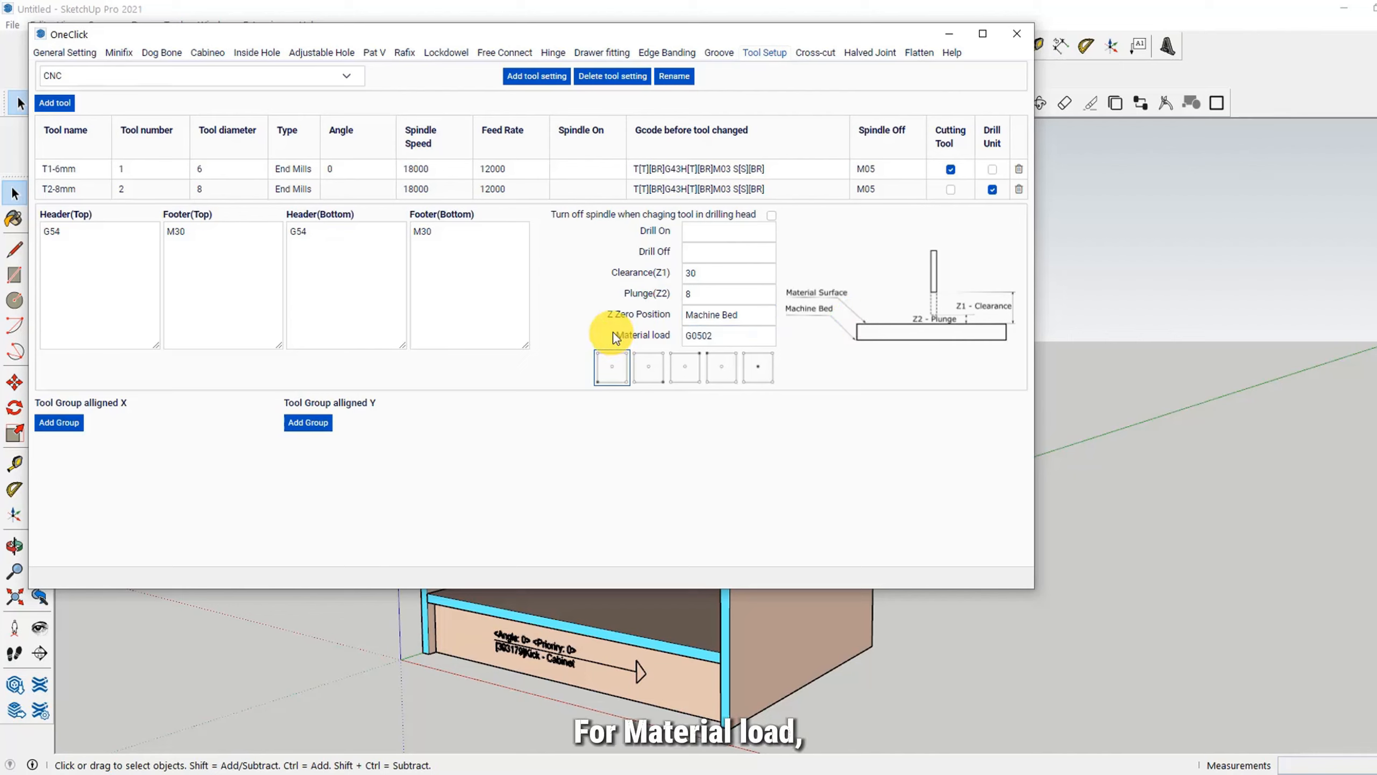
drag(612, 334, 668, 336)
click(724, 333)
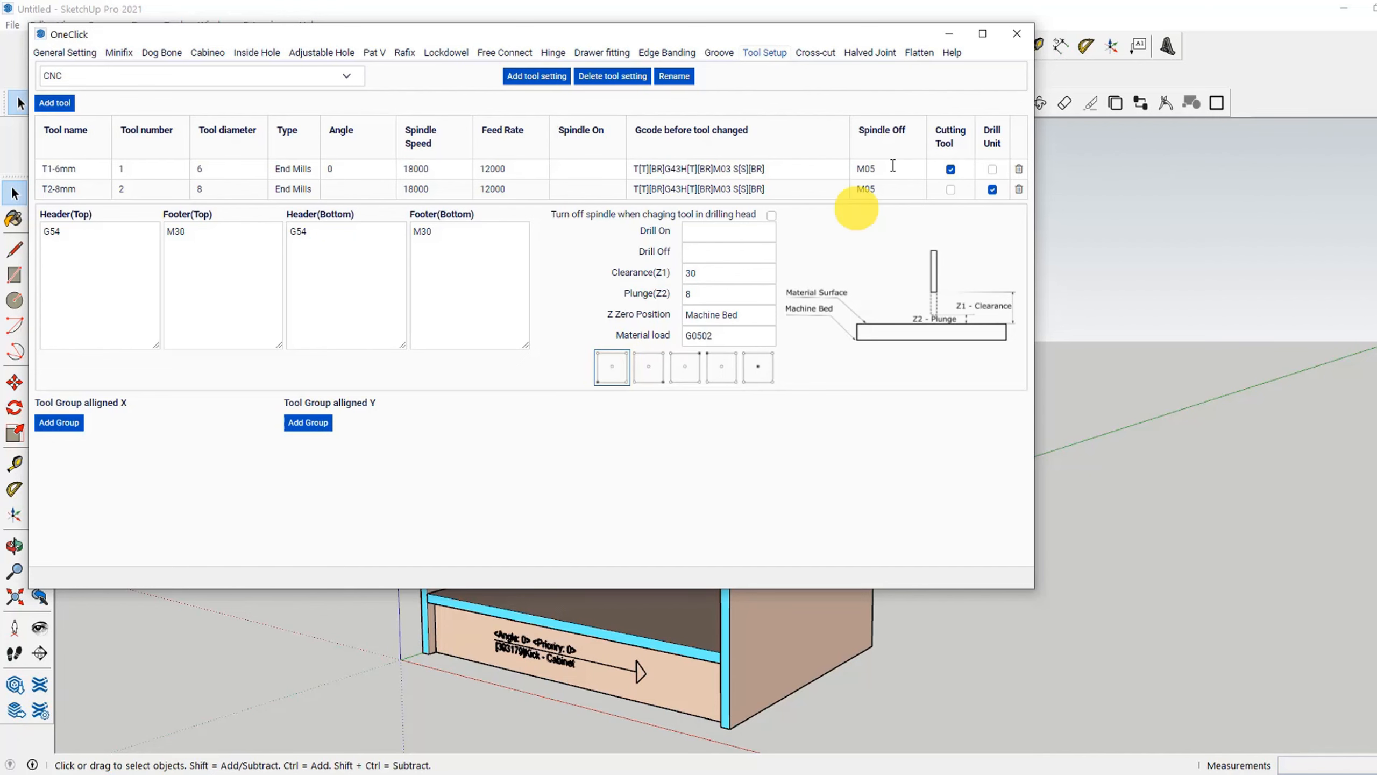
Step: Start G-code generation for the cabinet's bottom panel and open the nesting settings for 101SH-17
click(1011, 40)
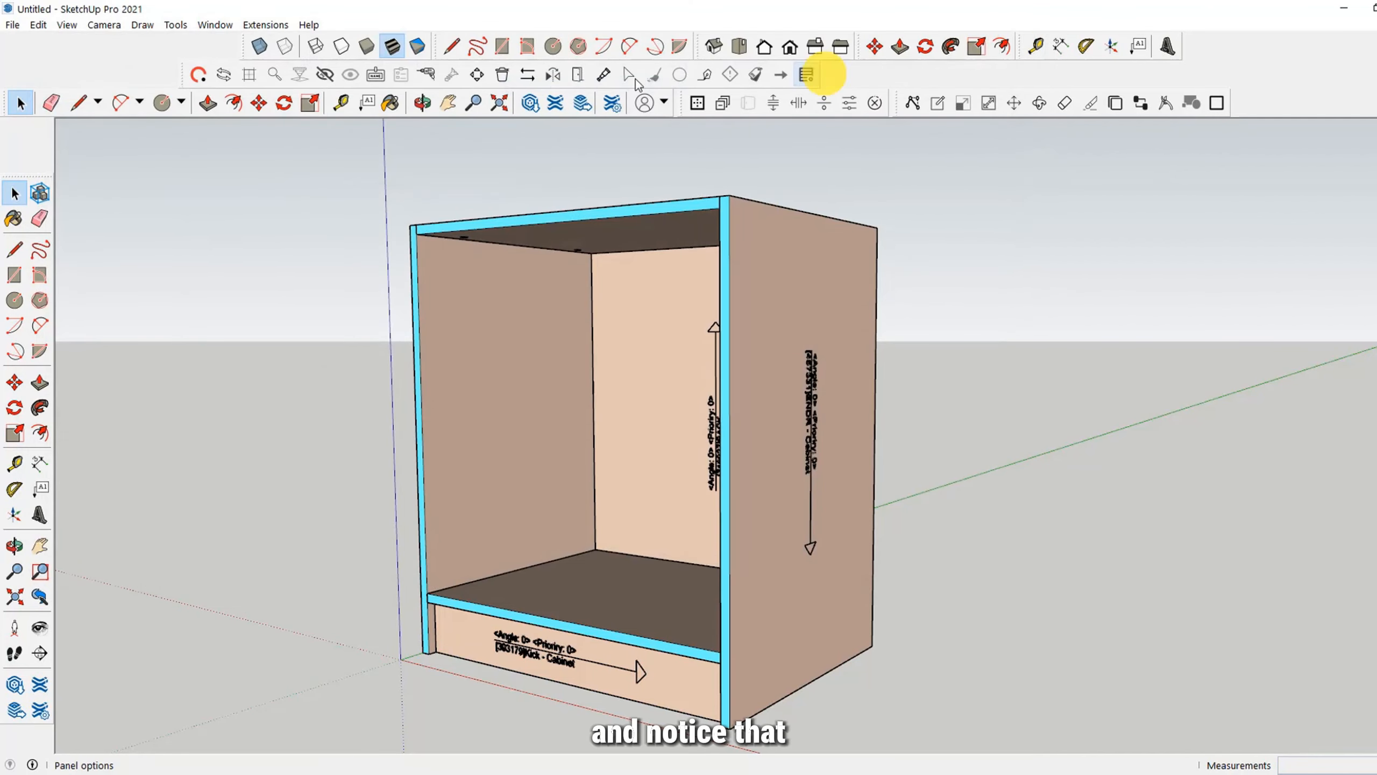
click(597, 610)
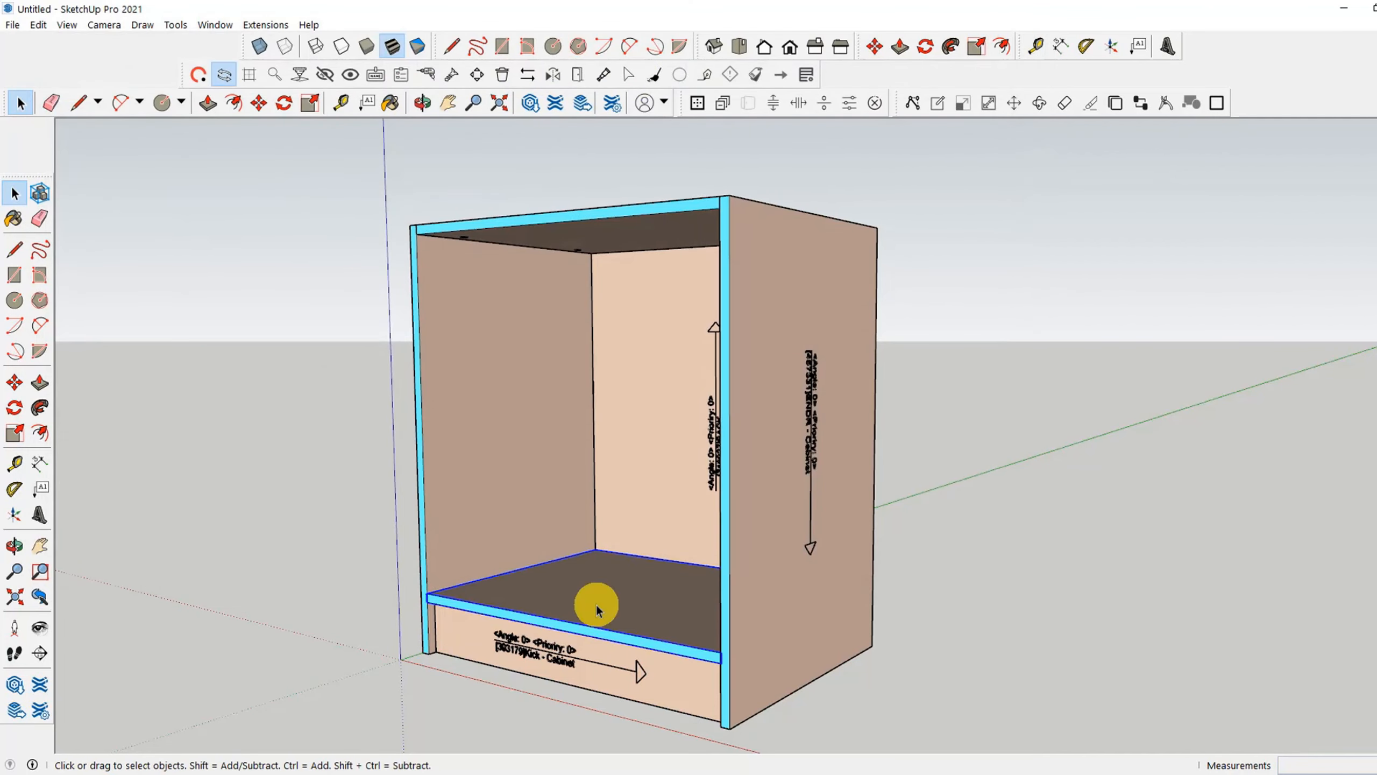
click(300, 75)
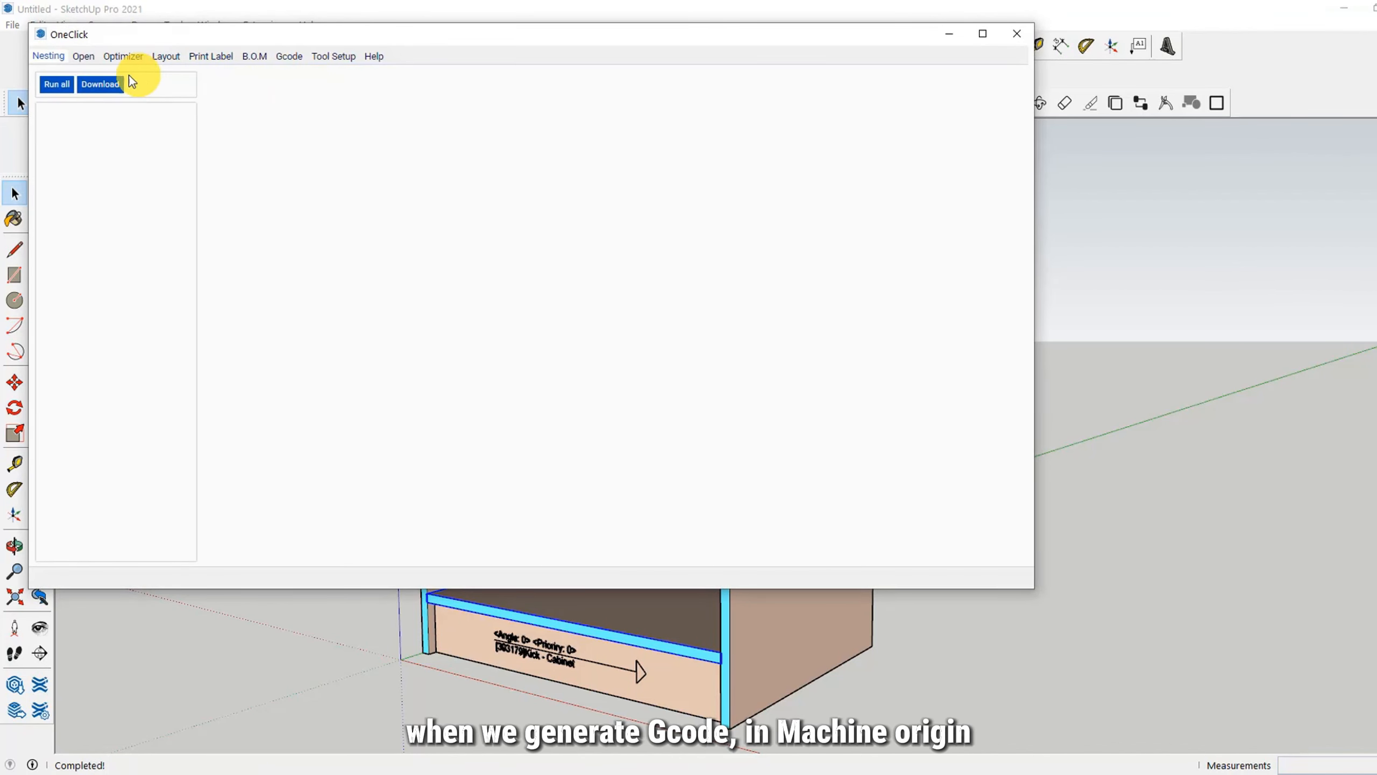
click(57, 84)
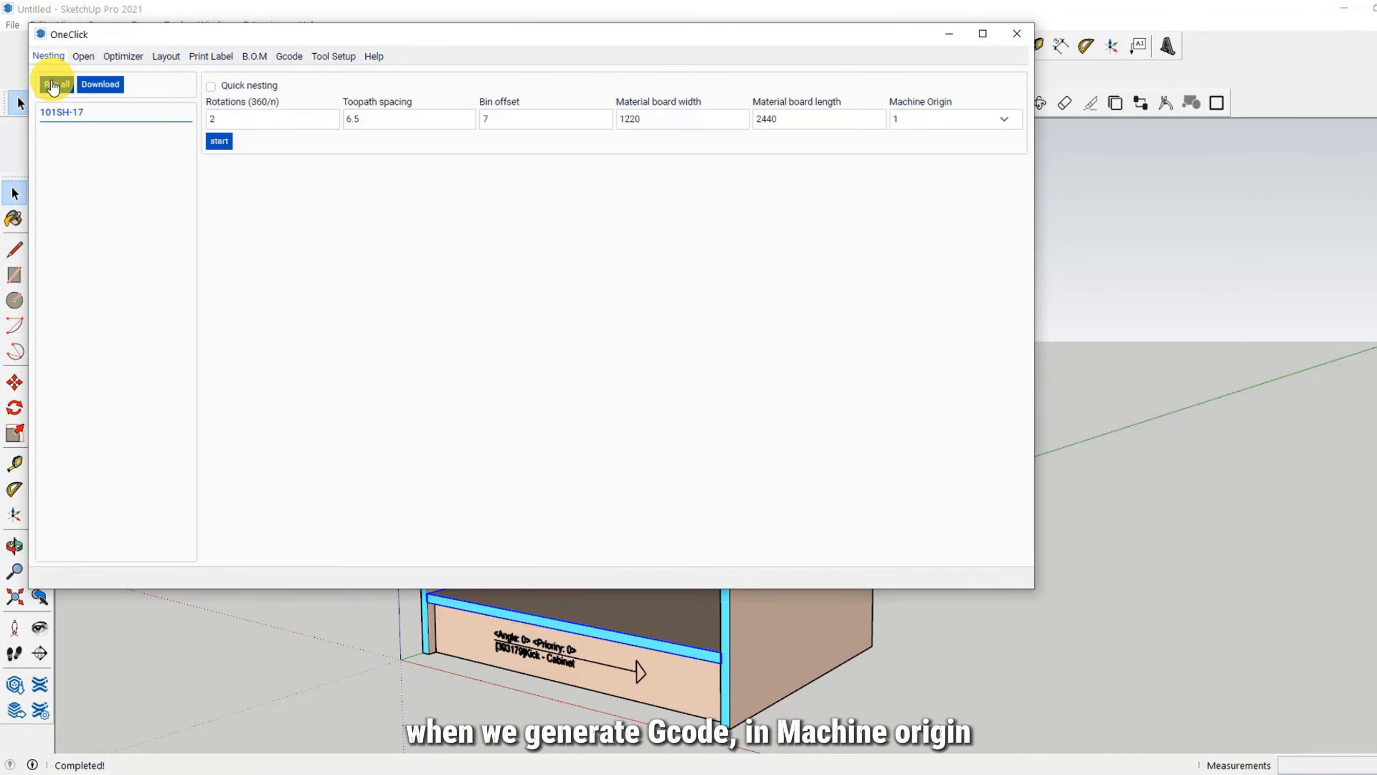
Step: Compare the nesting Machine Origin options with the origin chosen in the tool setup and keep Machine Origin 1
click(916, 116)
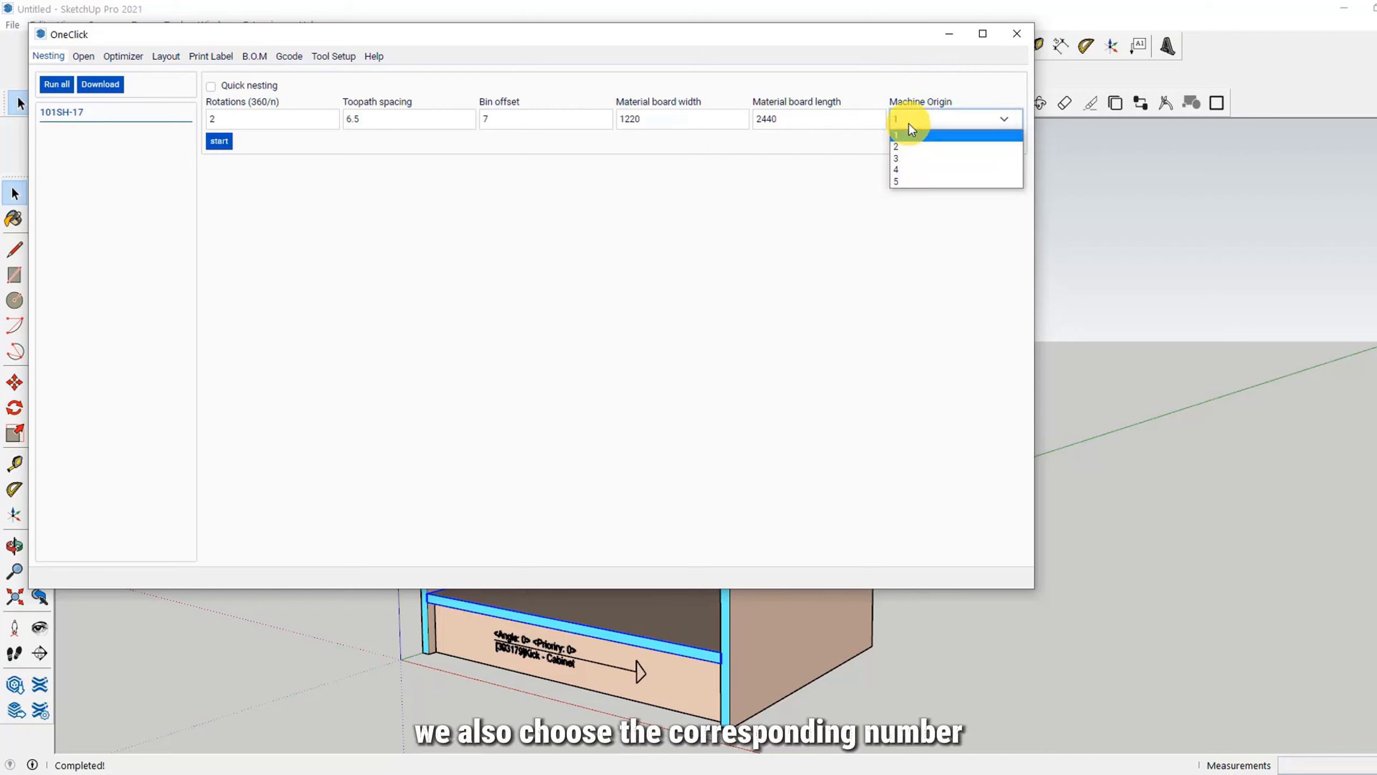
click(908, 137)
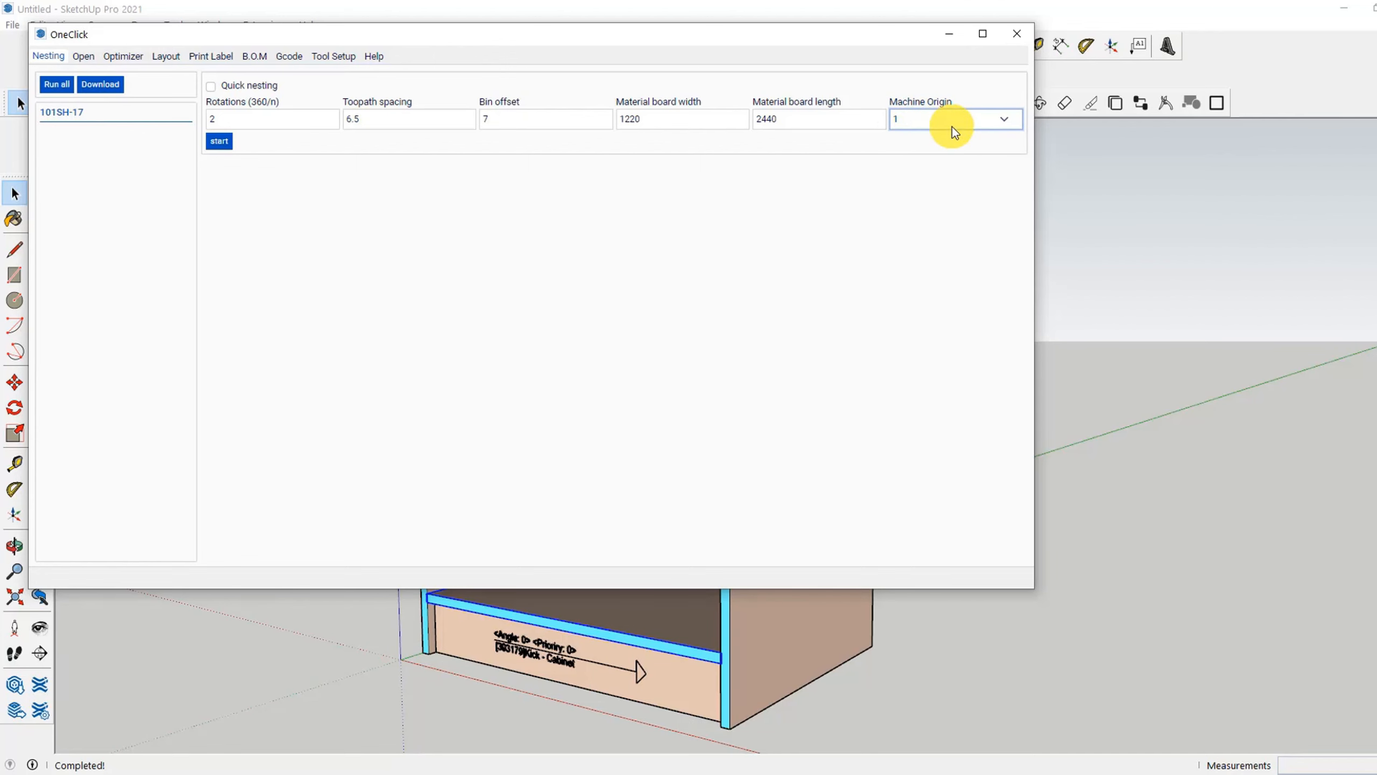
click(334, 56)
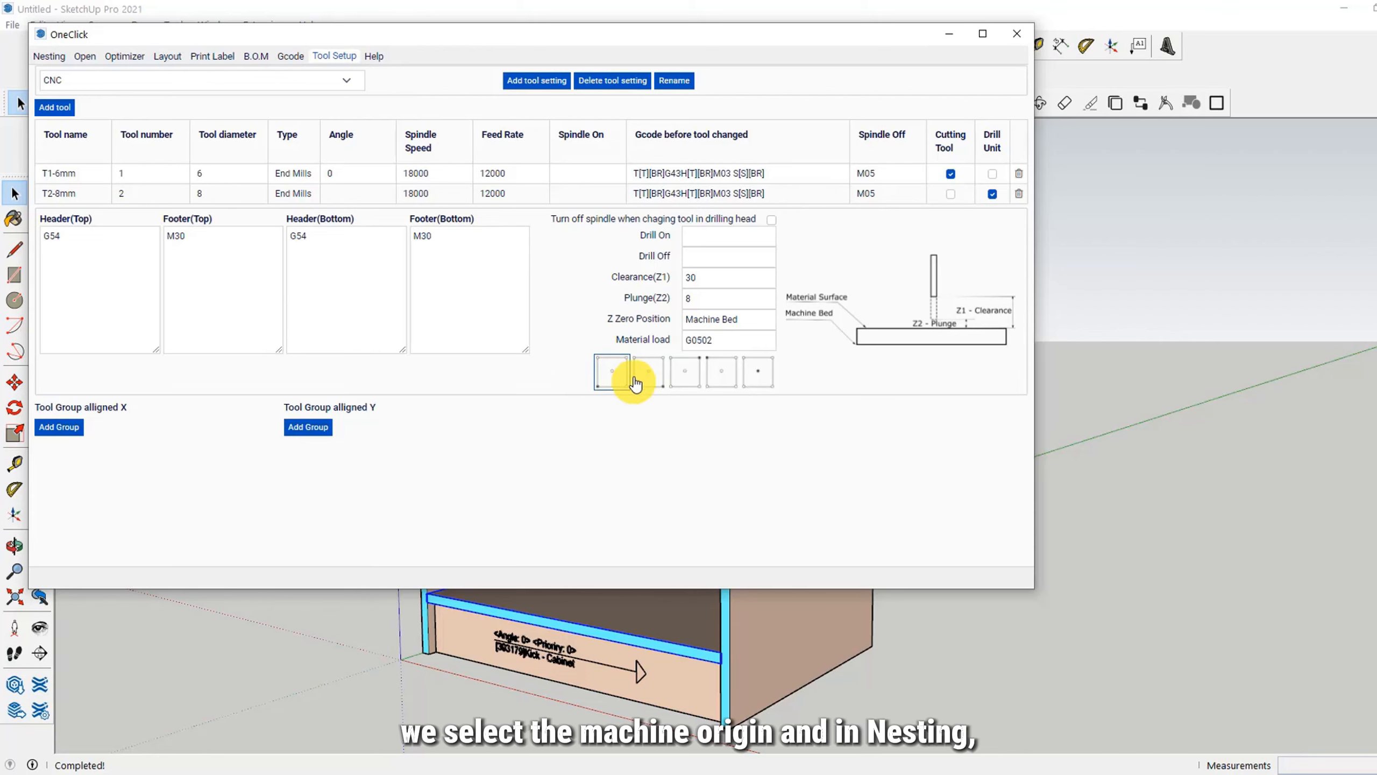
click(49, 56)
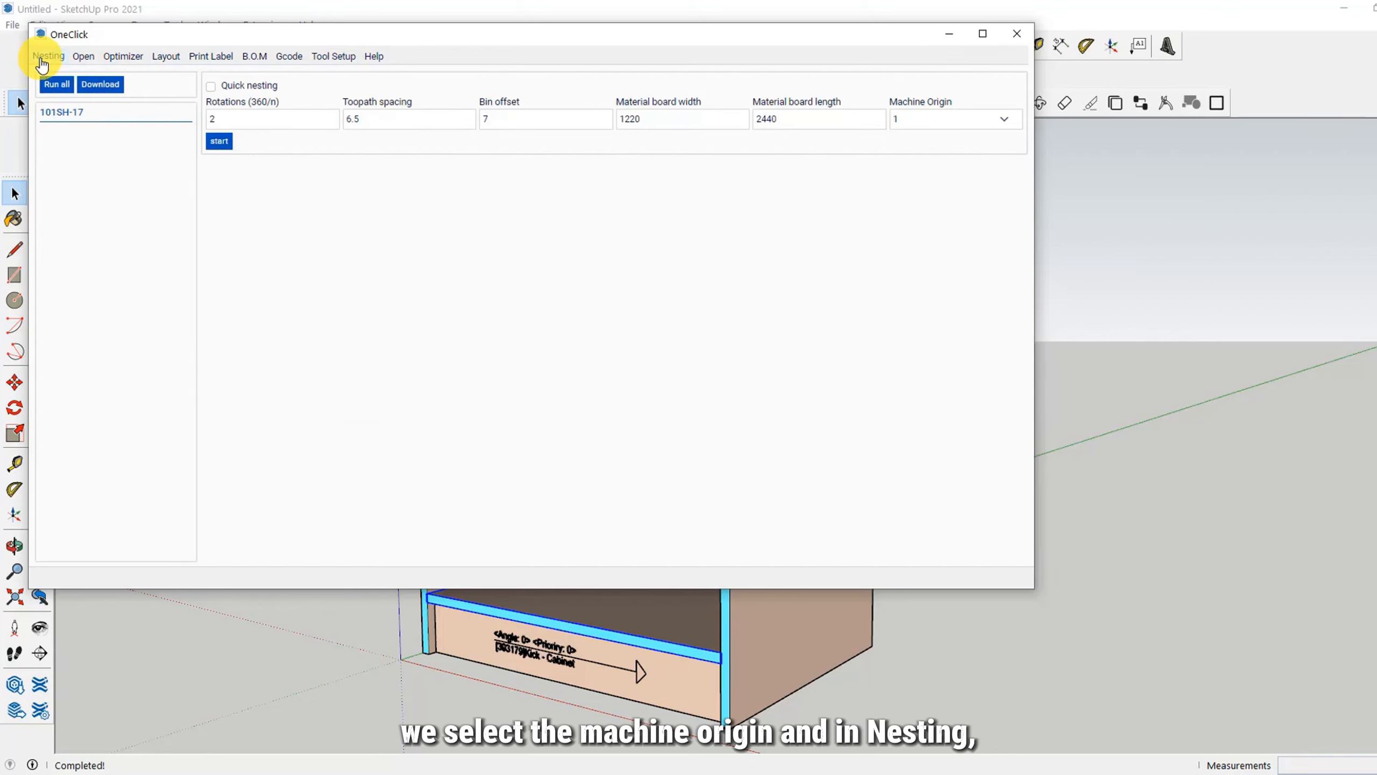
click(909, 117)
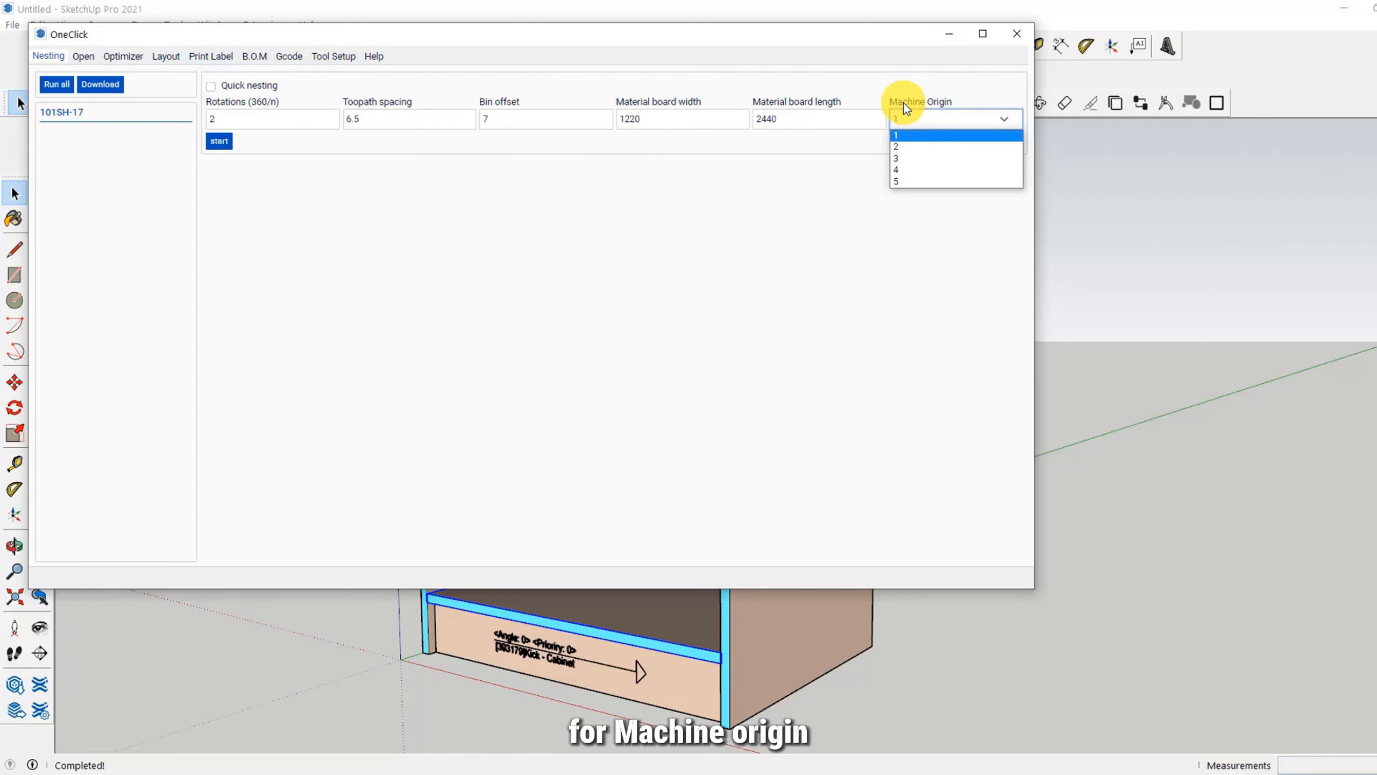
click(912, 136)
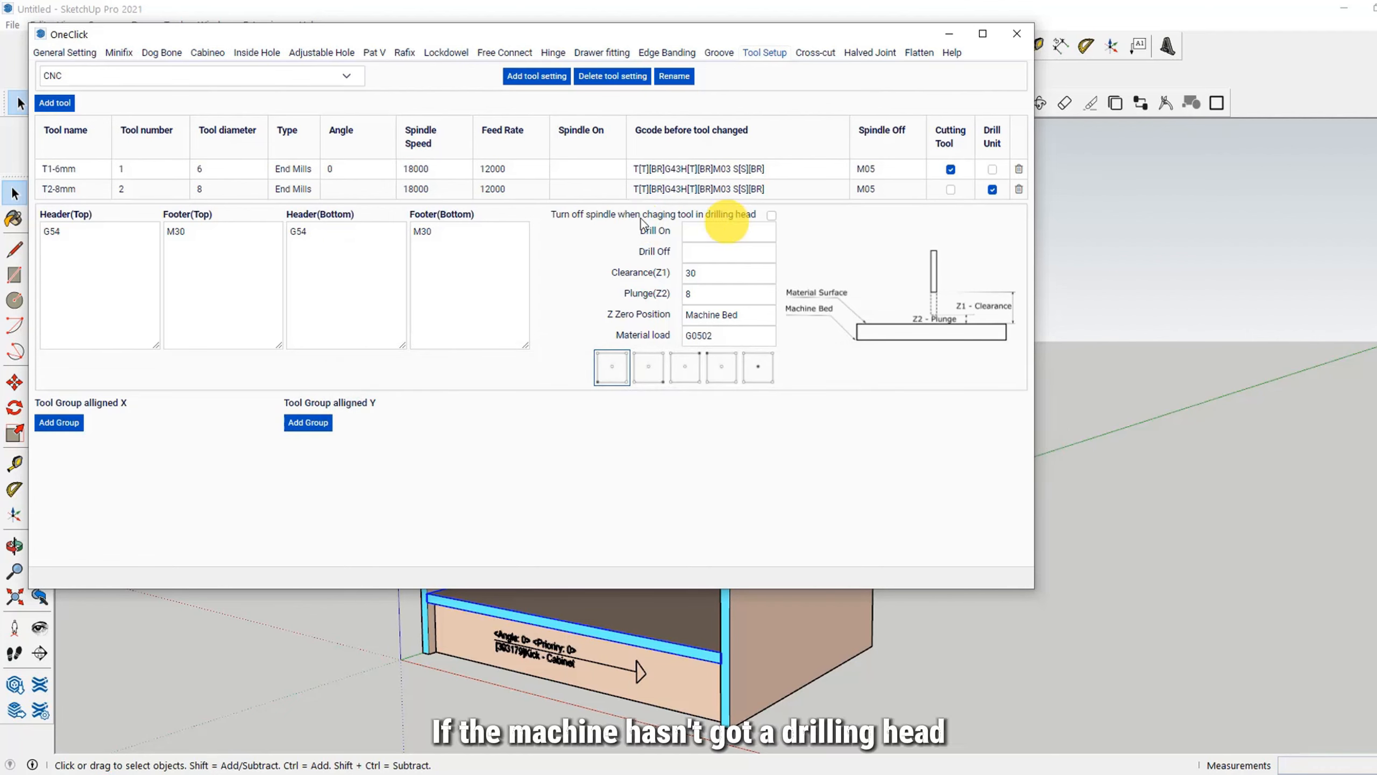
Step: Turn off the Drill Unit option for tool T2-8mm in the CNC tool setting
click(992, 190)
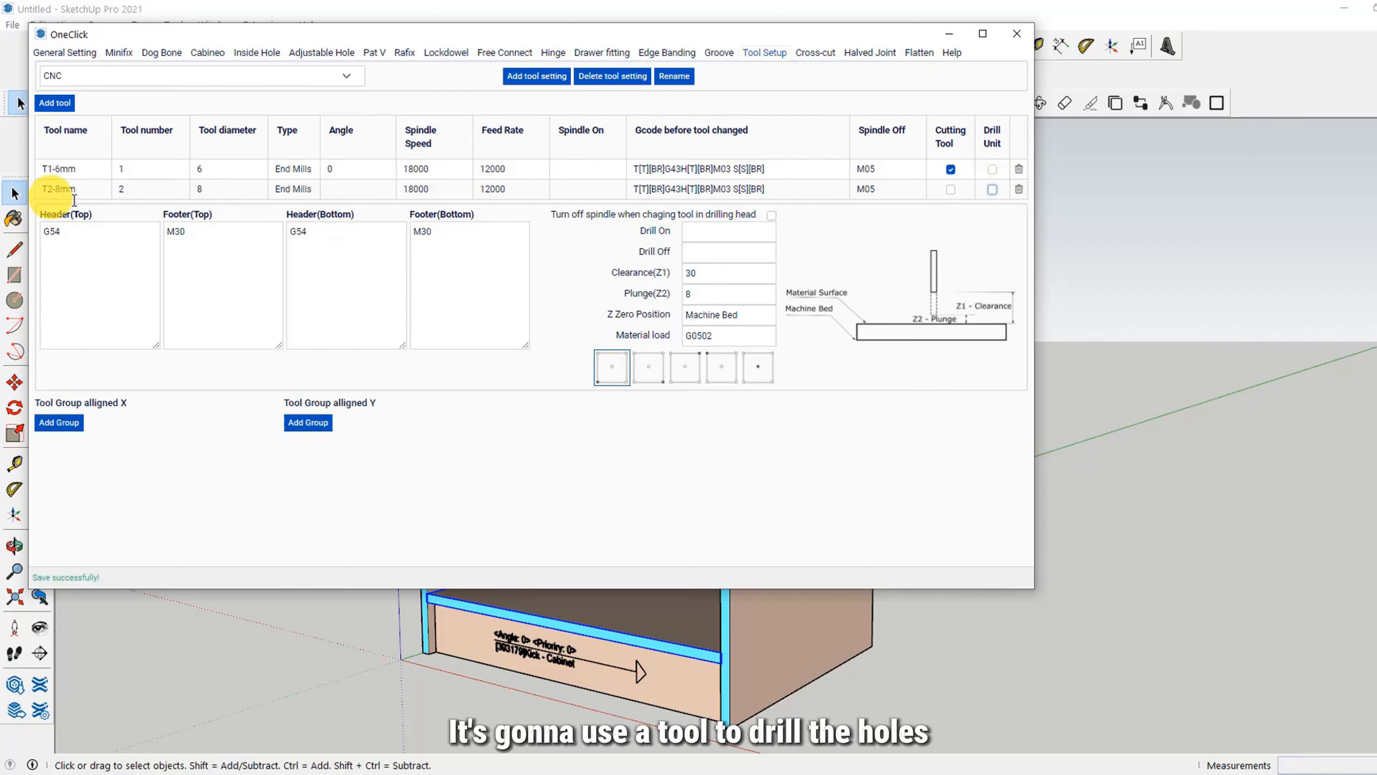
click(123, 190)
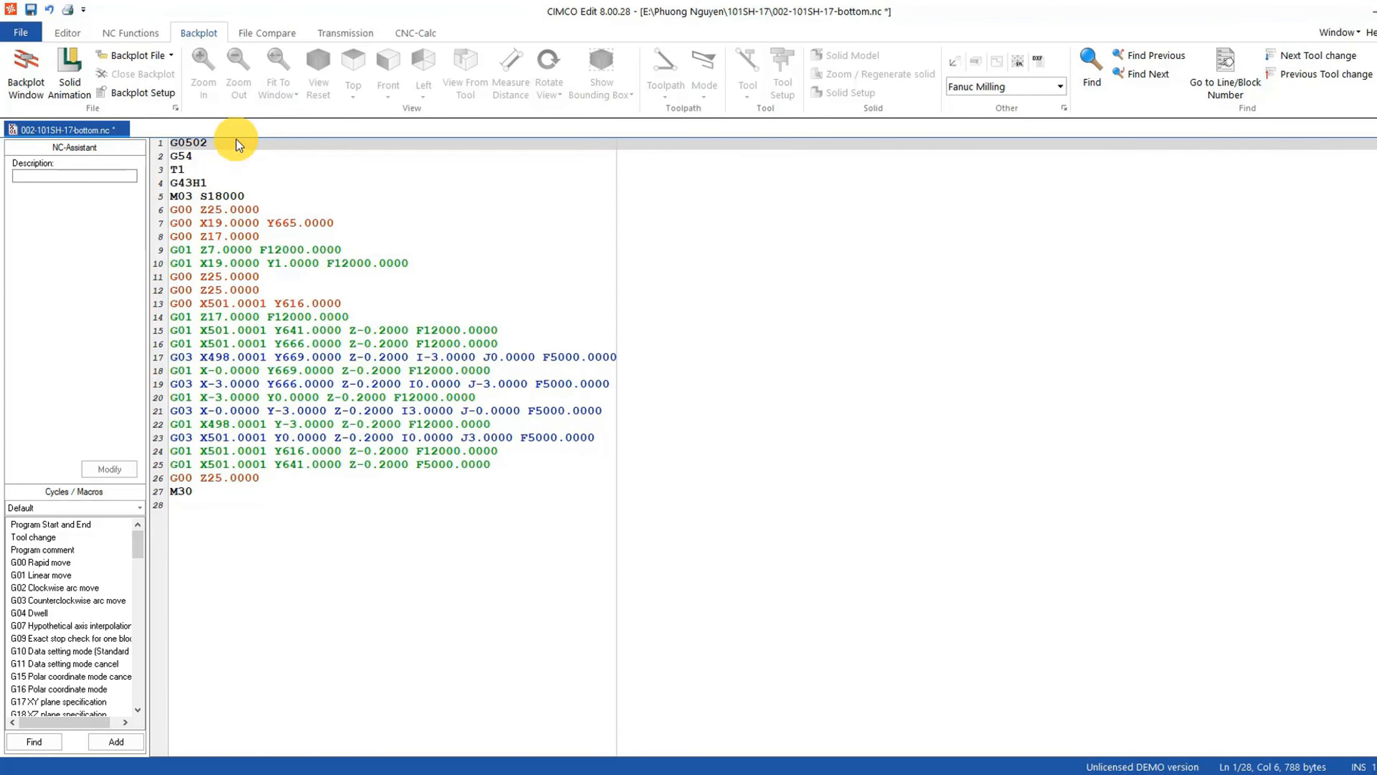
Step: In CIMCO Edit, annotate G0502 as "Material load", G54 as "Coordinate system" and T1 as "ACtivate the tool", with a blank line before T1
text(Material load)
click(217, 156)
text(Coordinate system)
key(Return)
click(238, 179)
text(ACtivate the tool)
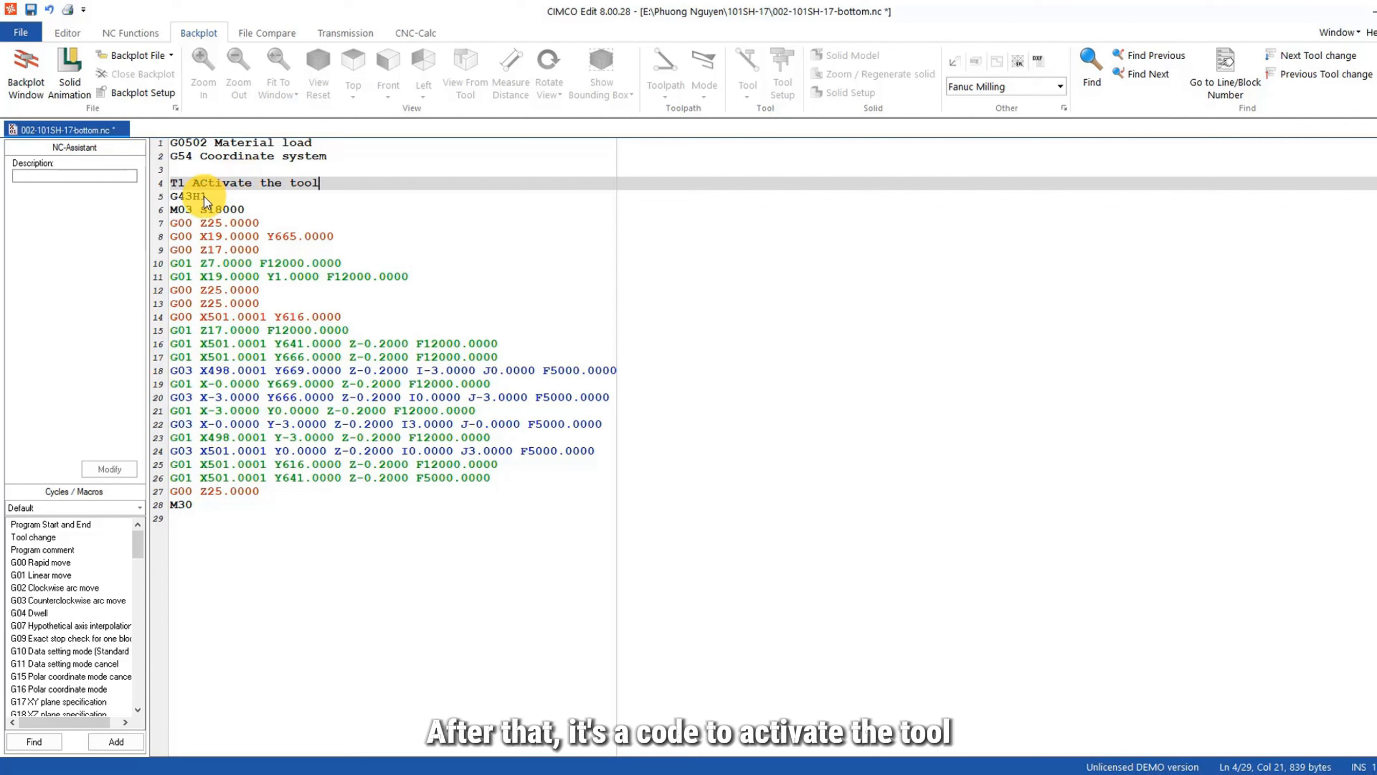
Step: Annotate G43H1 as "Tool length offset positive" and M03 S18000 as "Start spindle", add a blank line below, and select the T1 block
click(223, 201)
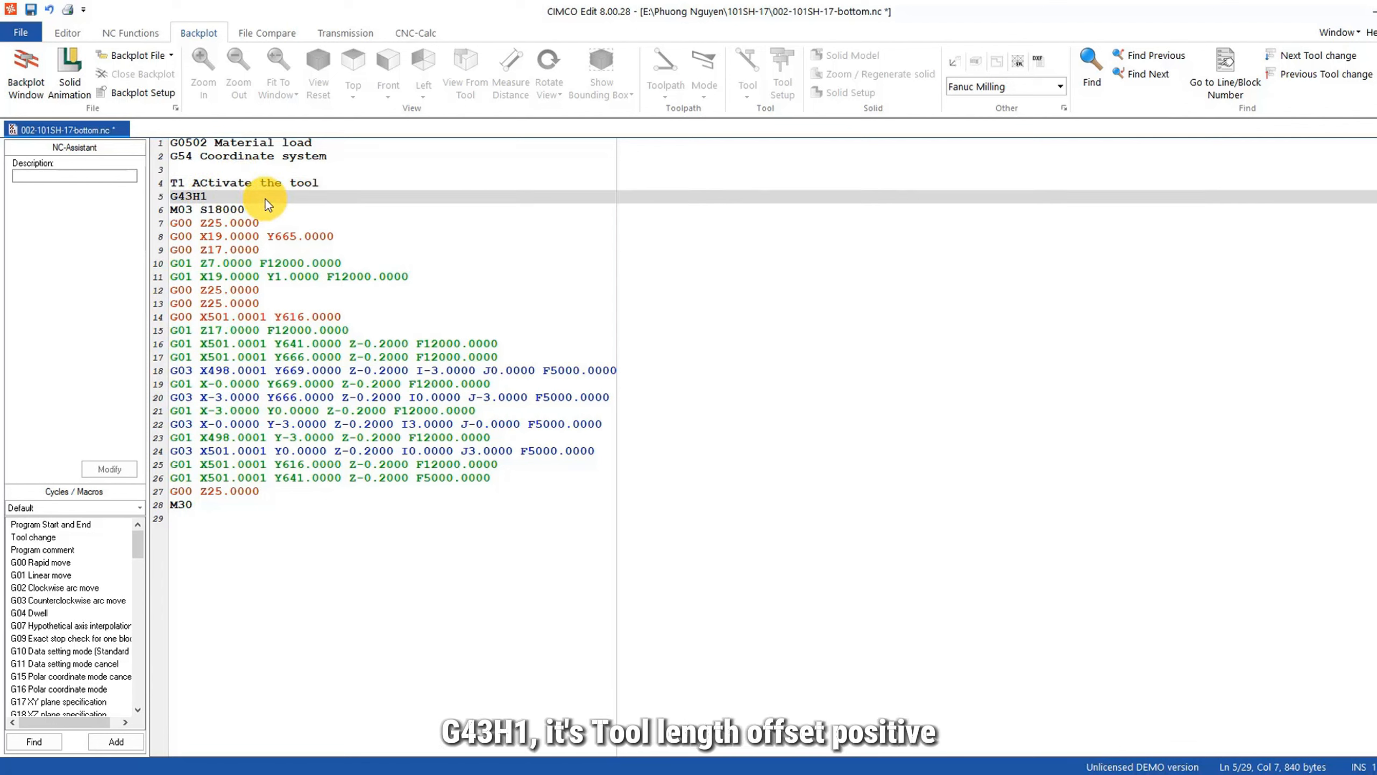
text(Tool length offset positive)
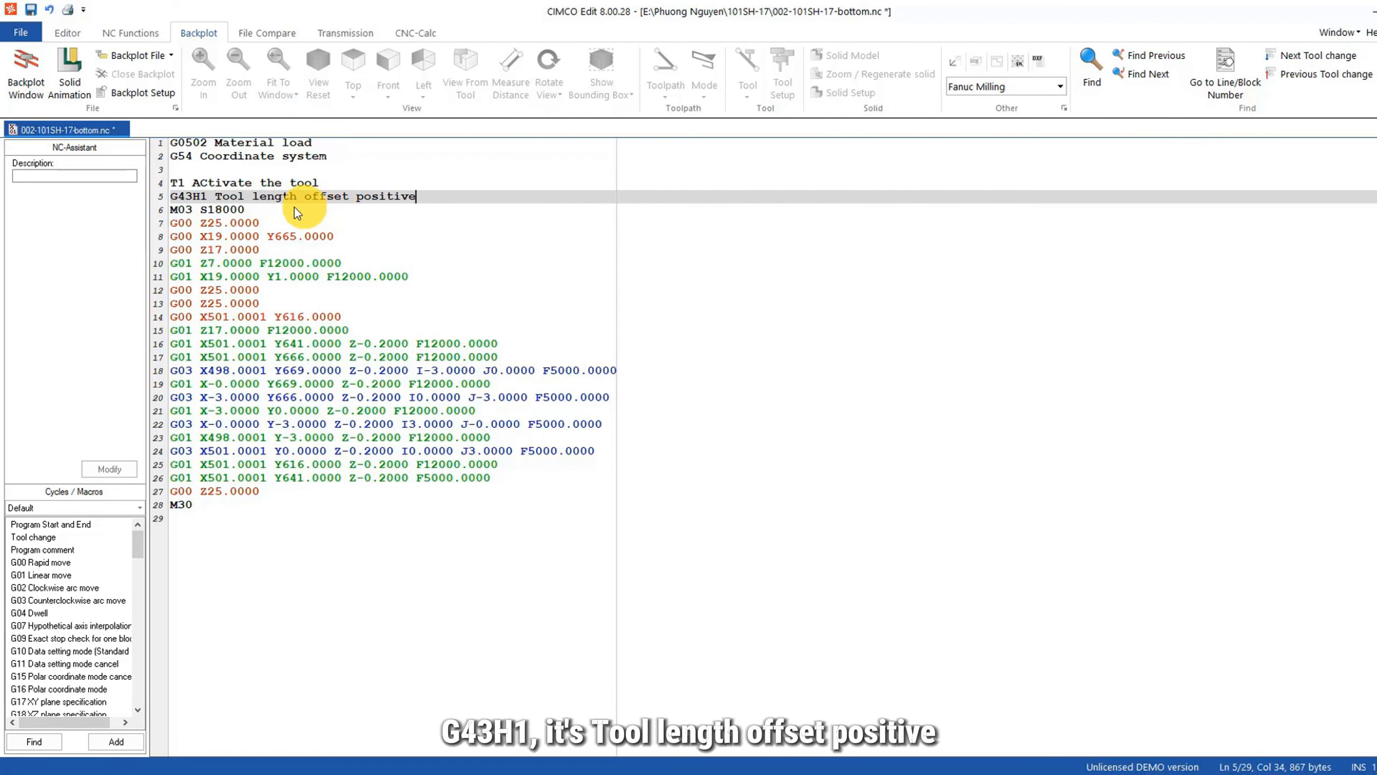
click(296, 210)
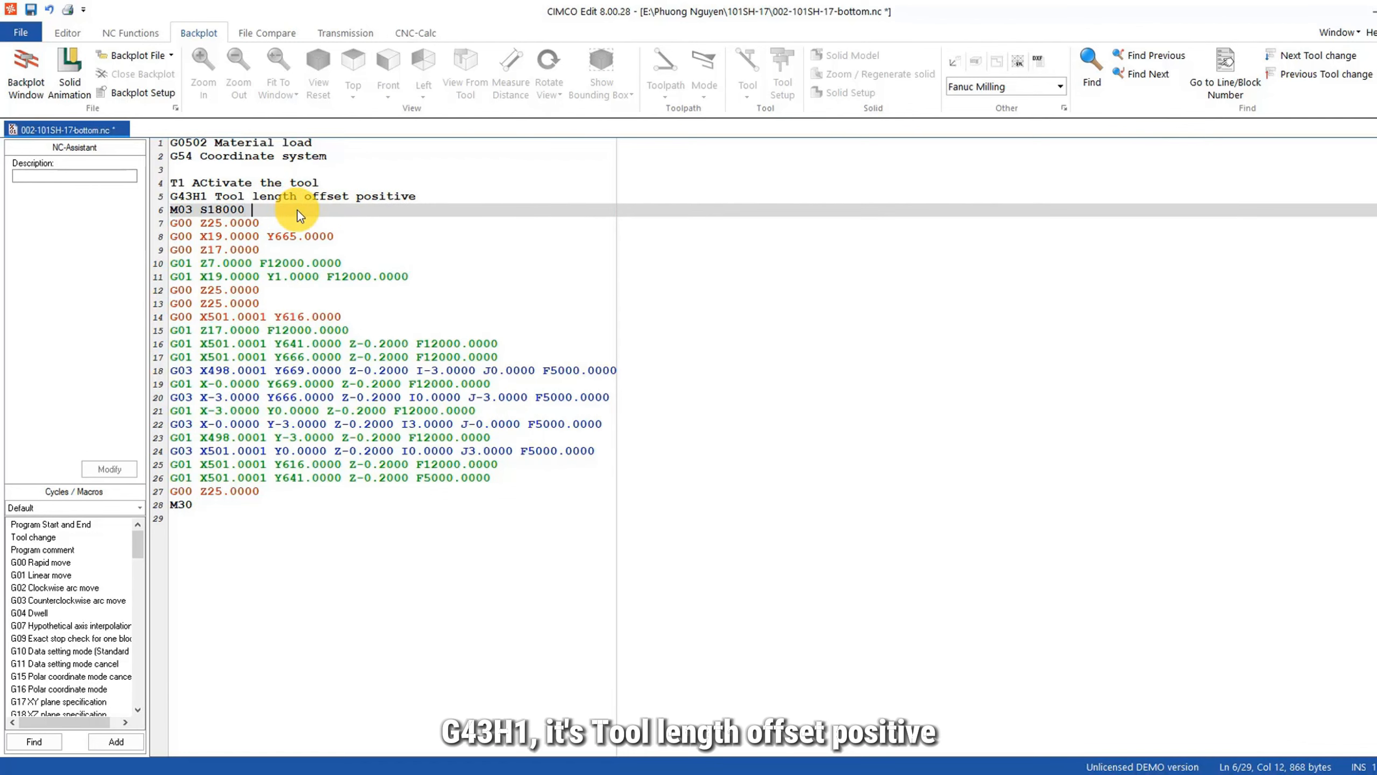
text(Start spindle)
key(Return)
drag(353, 209, 151, 176)
key(ctrl+c)
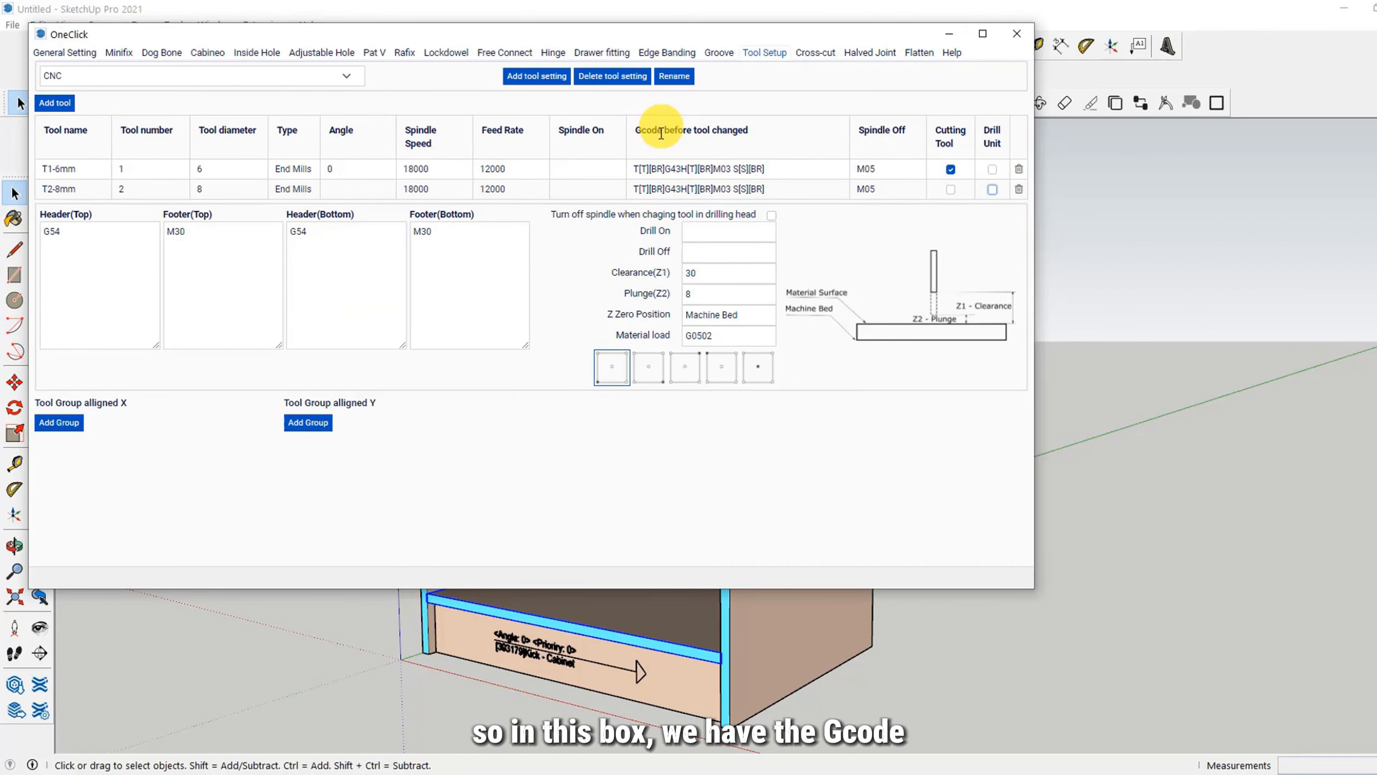
Step: Switch to OneClick and examine the placeholders and line breaks in T2-8mm's "Gcode before tool changed" code
drag(665, 190, 711, 192)
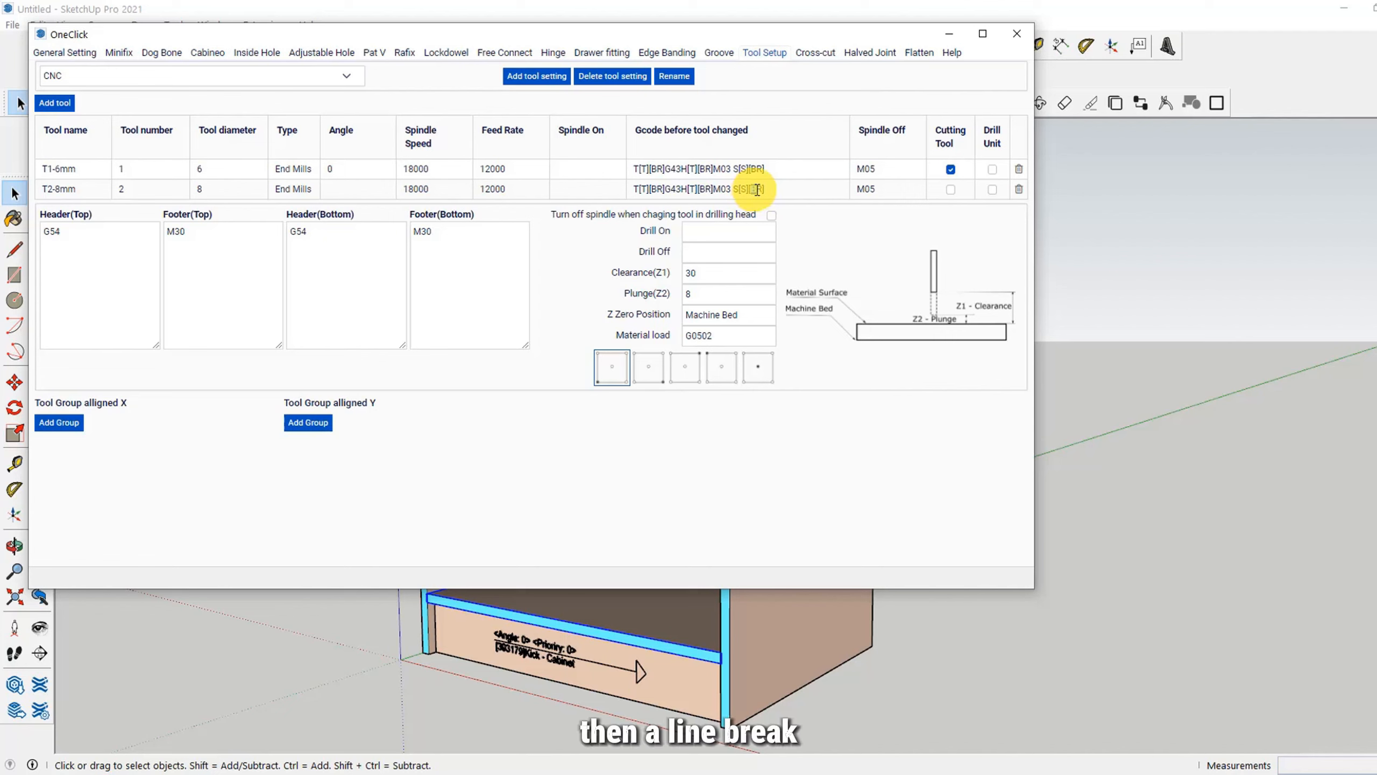
drag(753, 189, 766, 190)
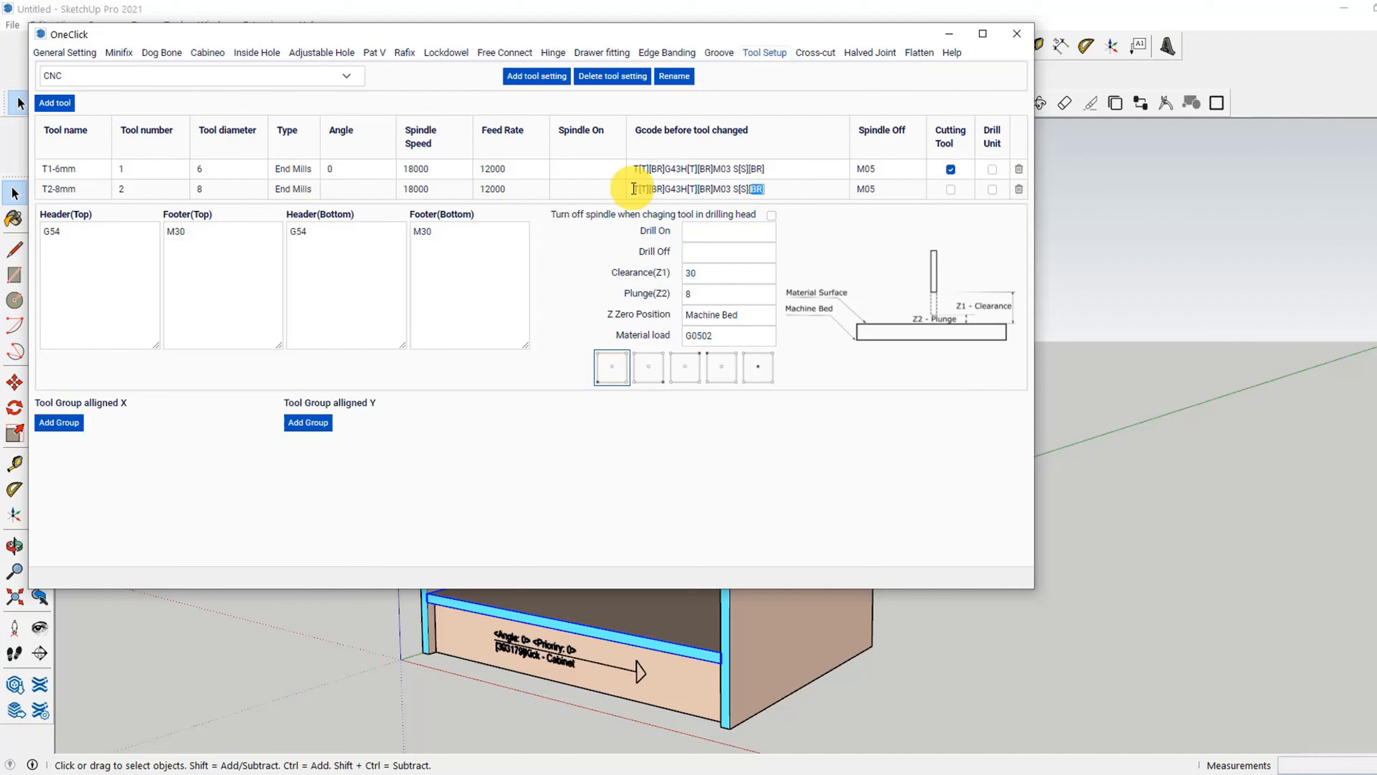
drag(634, 189, 773, 191)
click(675, 192)
drag(635, 188, 768, 193)
Step: In CIMCO Edit, insert a copy of the annotated T1 block after the last G01 cutting move, separated by a blank line
key(alt+Tab)
click(498, 495)
key(Return)
key(Return)
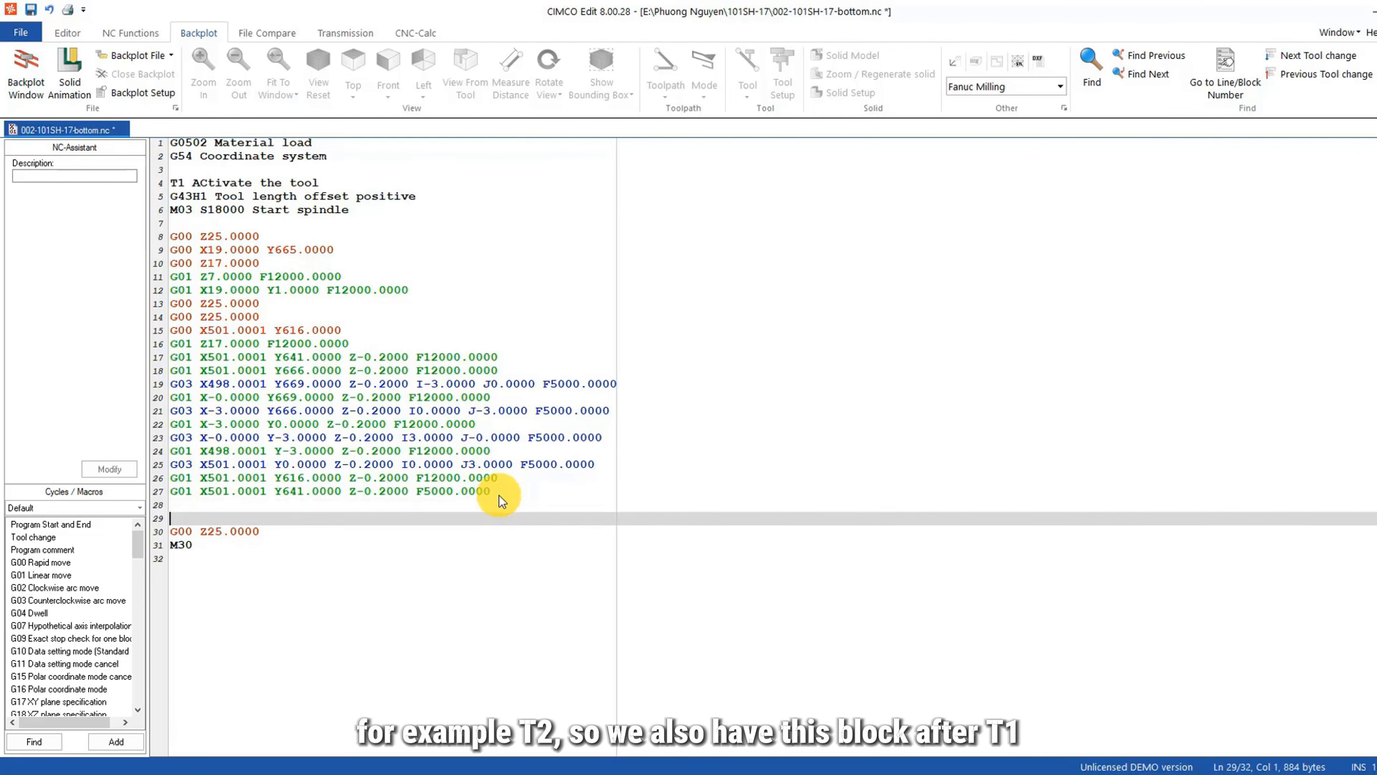
key(ctrl+v)
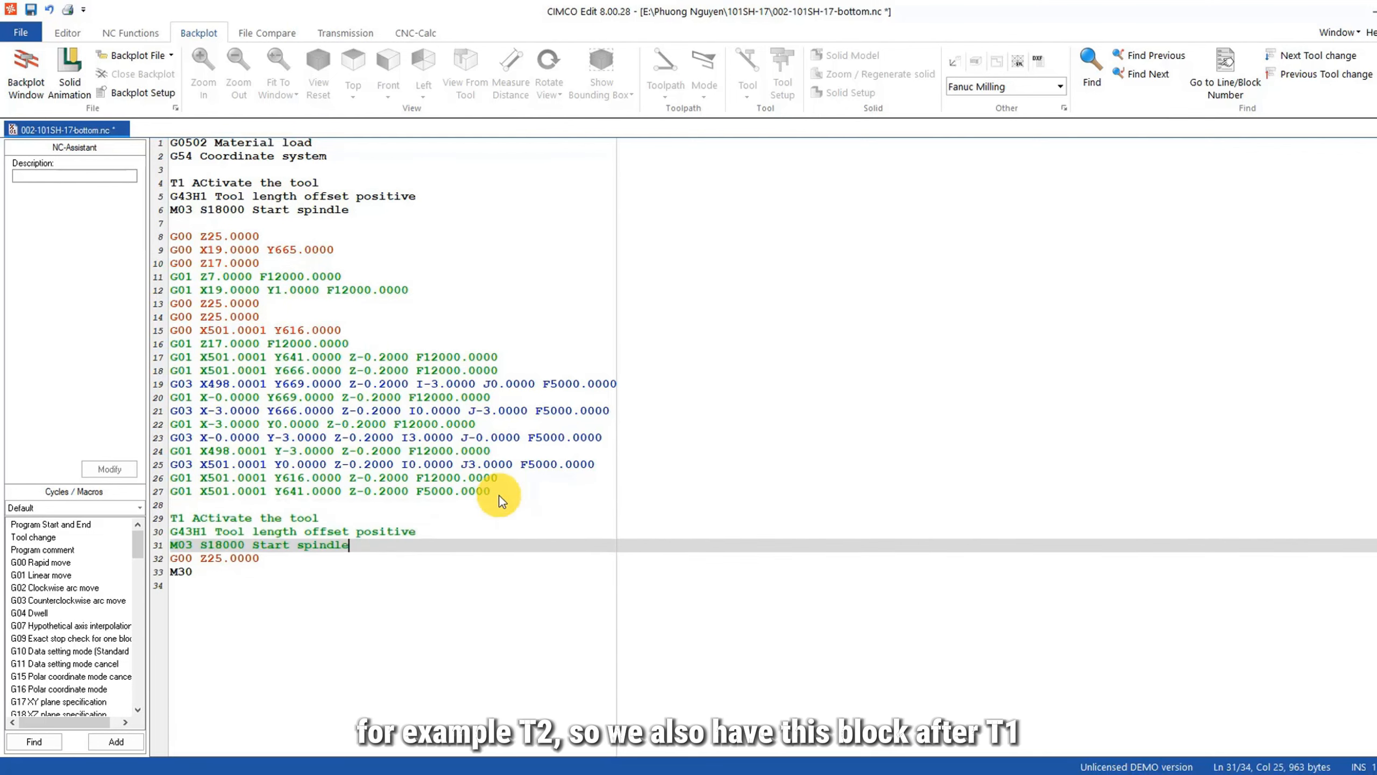
Step: Change the copied block's codes to T2 and G43H2 and place an ellipsis line below its spindle start
click(184, 516)
key(BackSpace)
text(2)
click(206, 535)
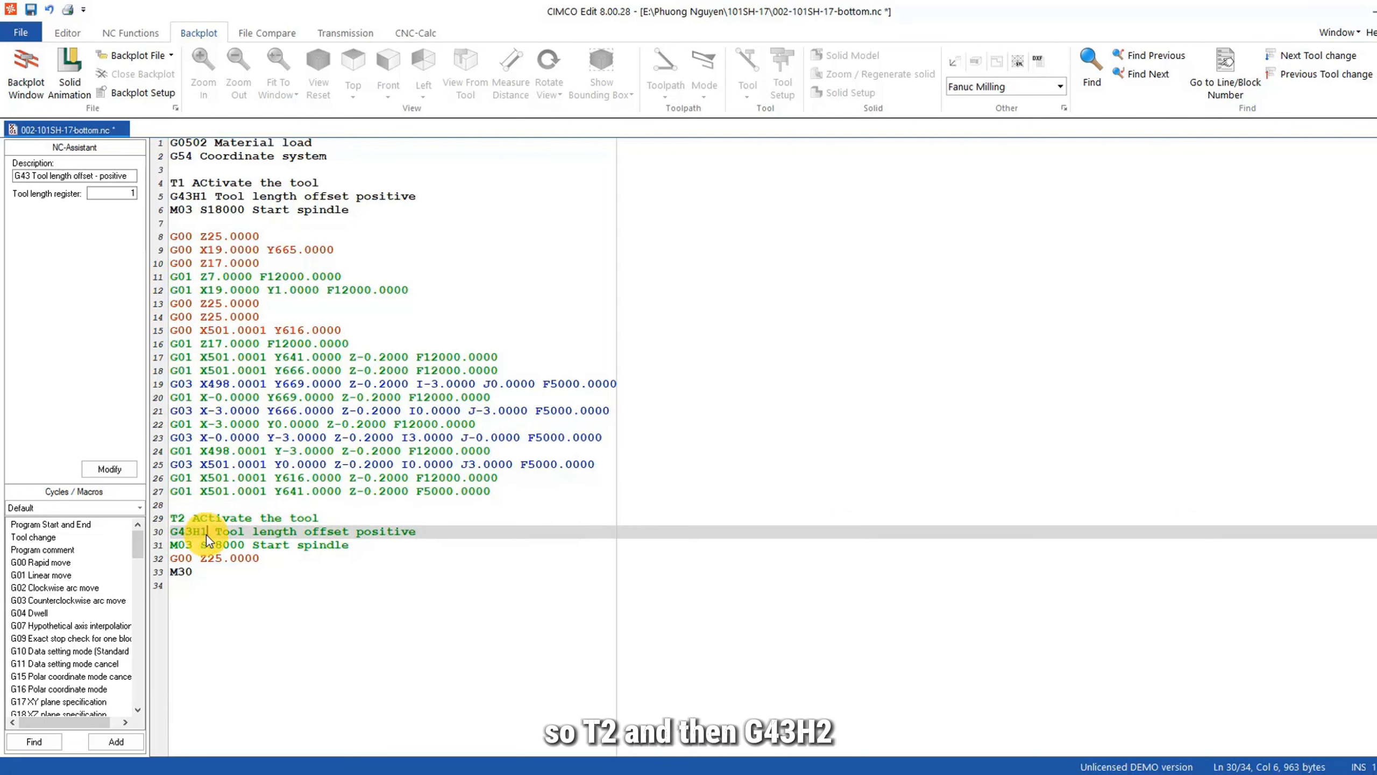
key(BackSpace)
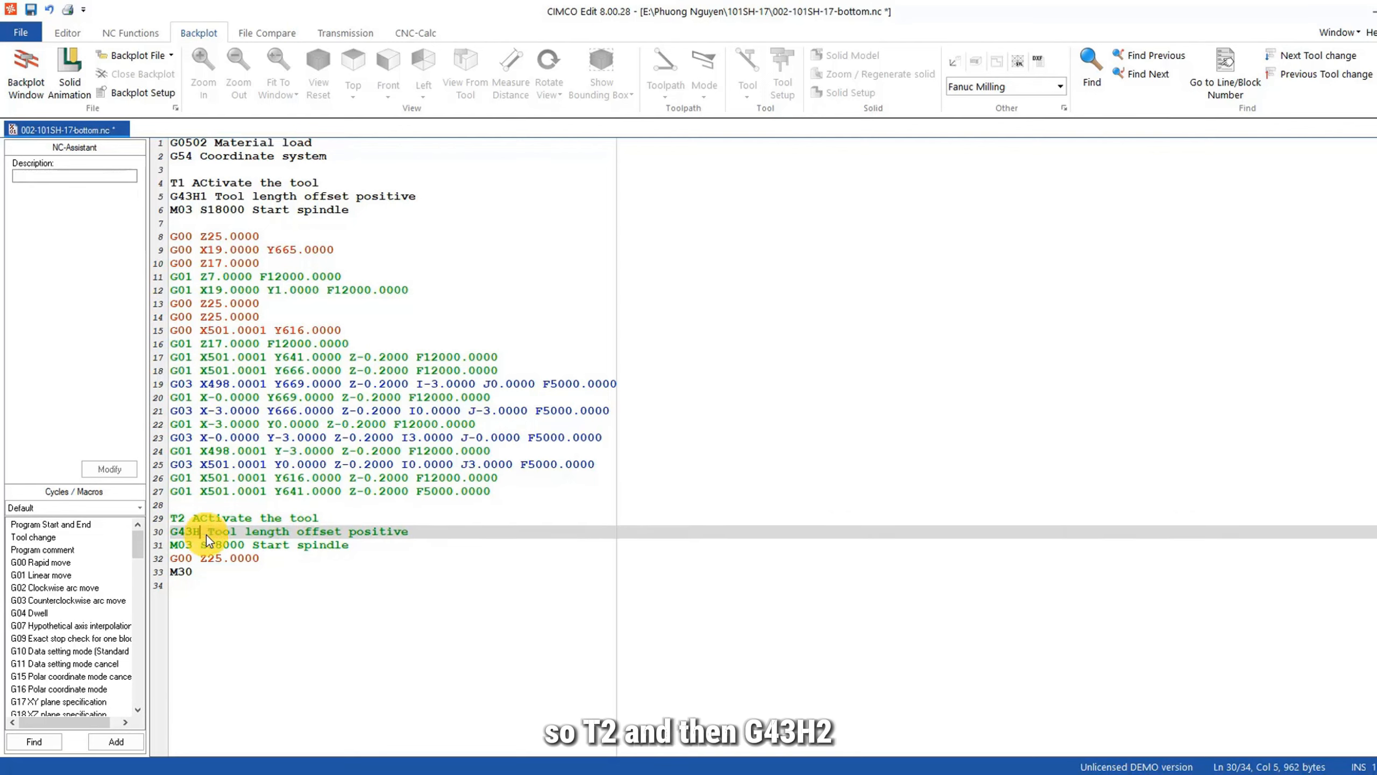
text(2)
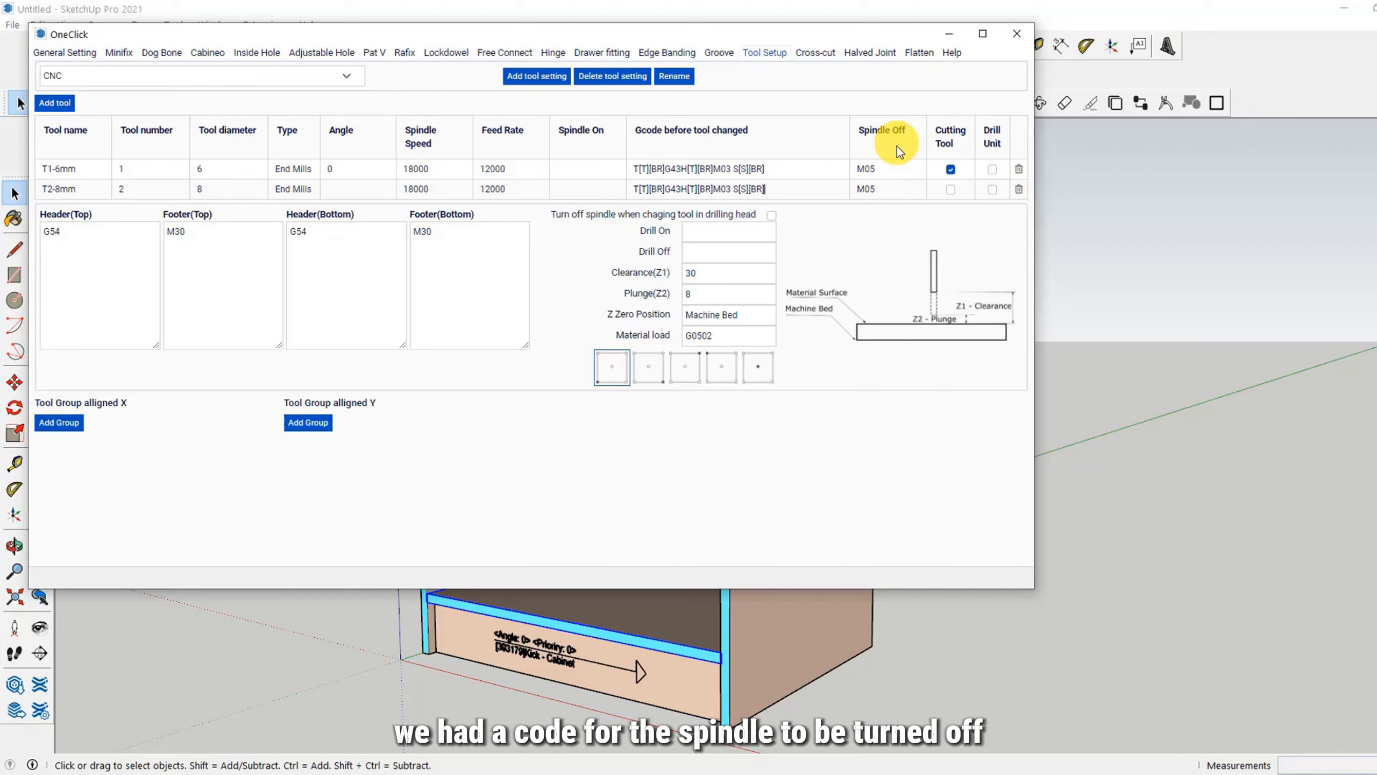
Step: Check T1-6mm's Spindle Off code in OneClick and add M05 lines after the T1 and T2 sections in the CIMCO Edit program
click(874, 169)
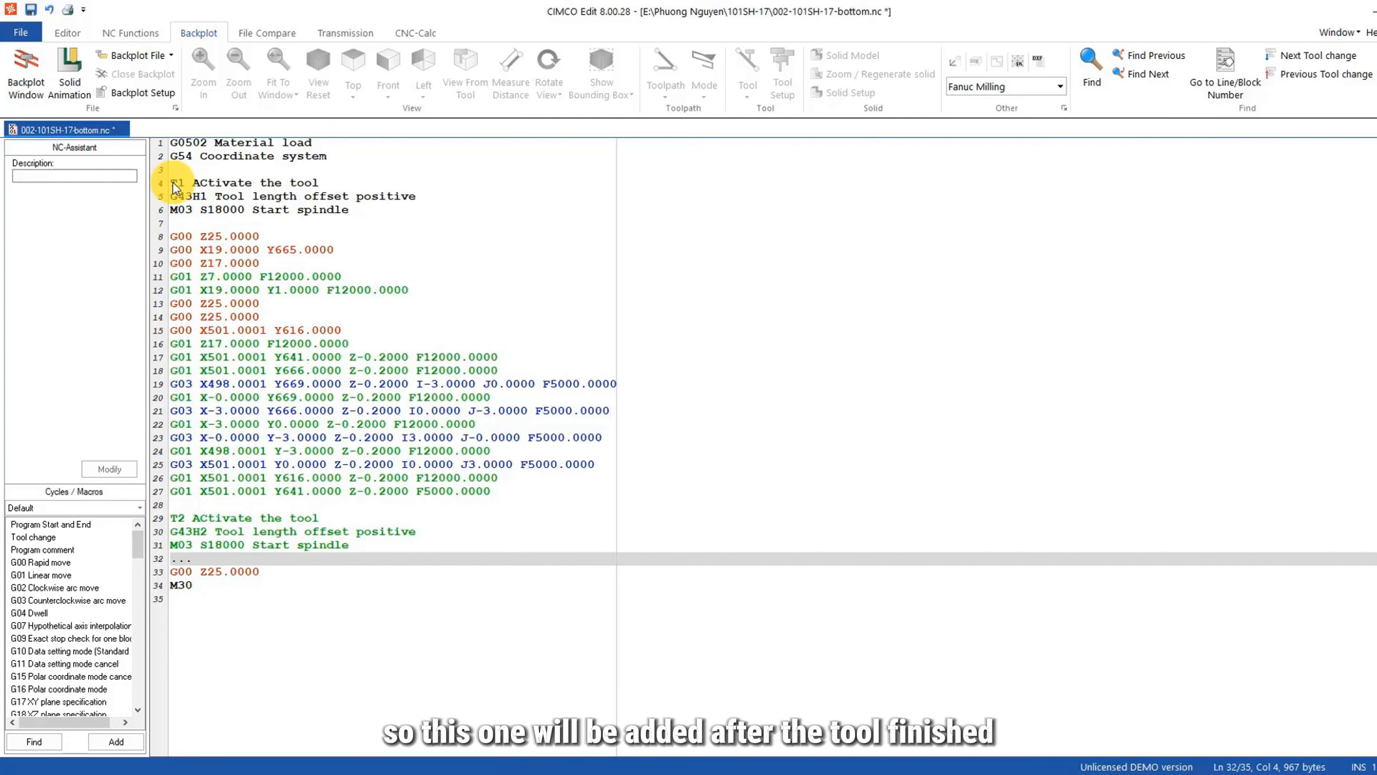
drag(173, 183, 206, 502)
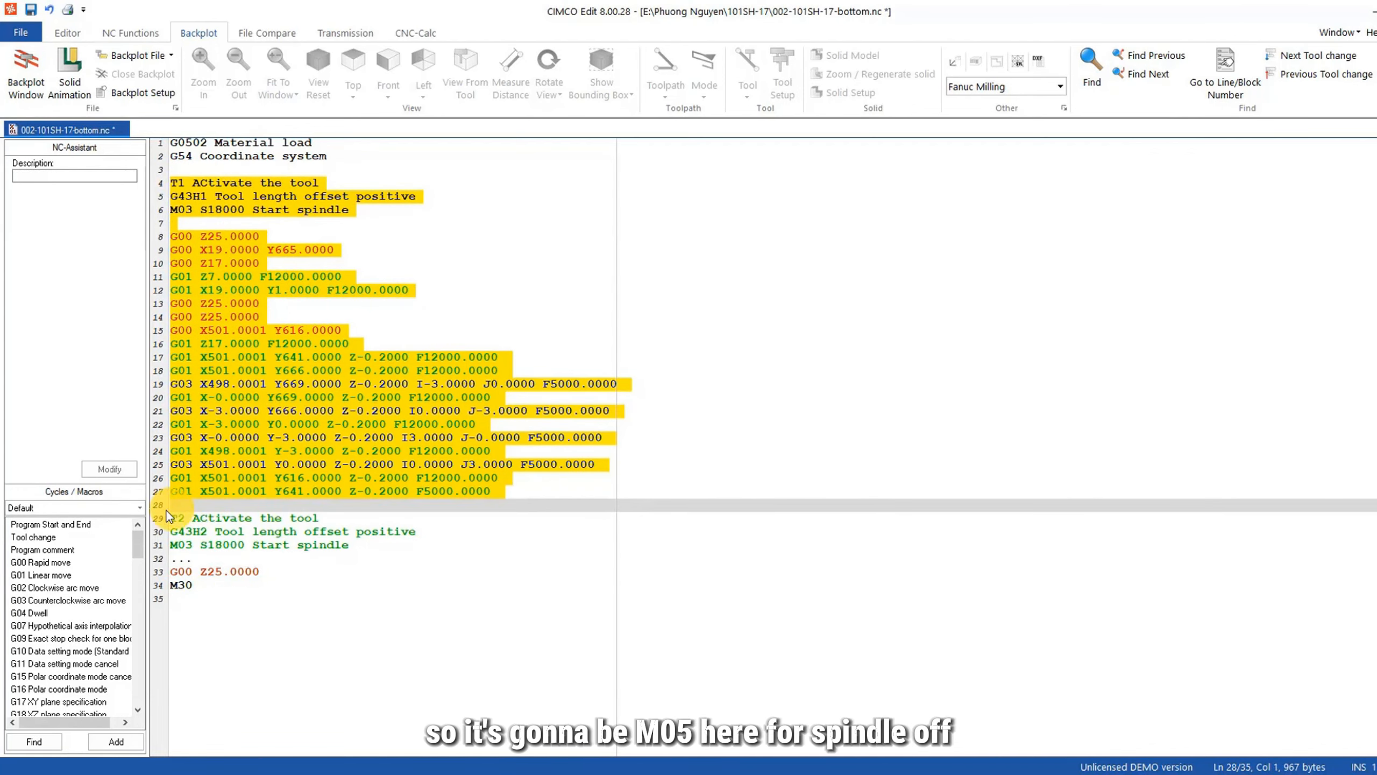
click(186, 506)
key(Return)
text(M05)
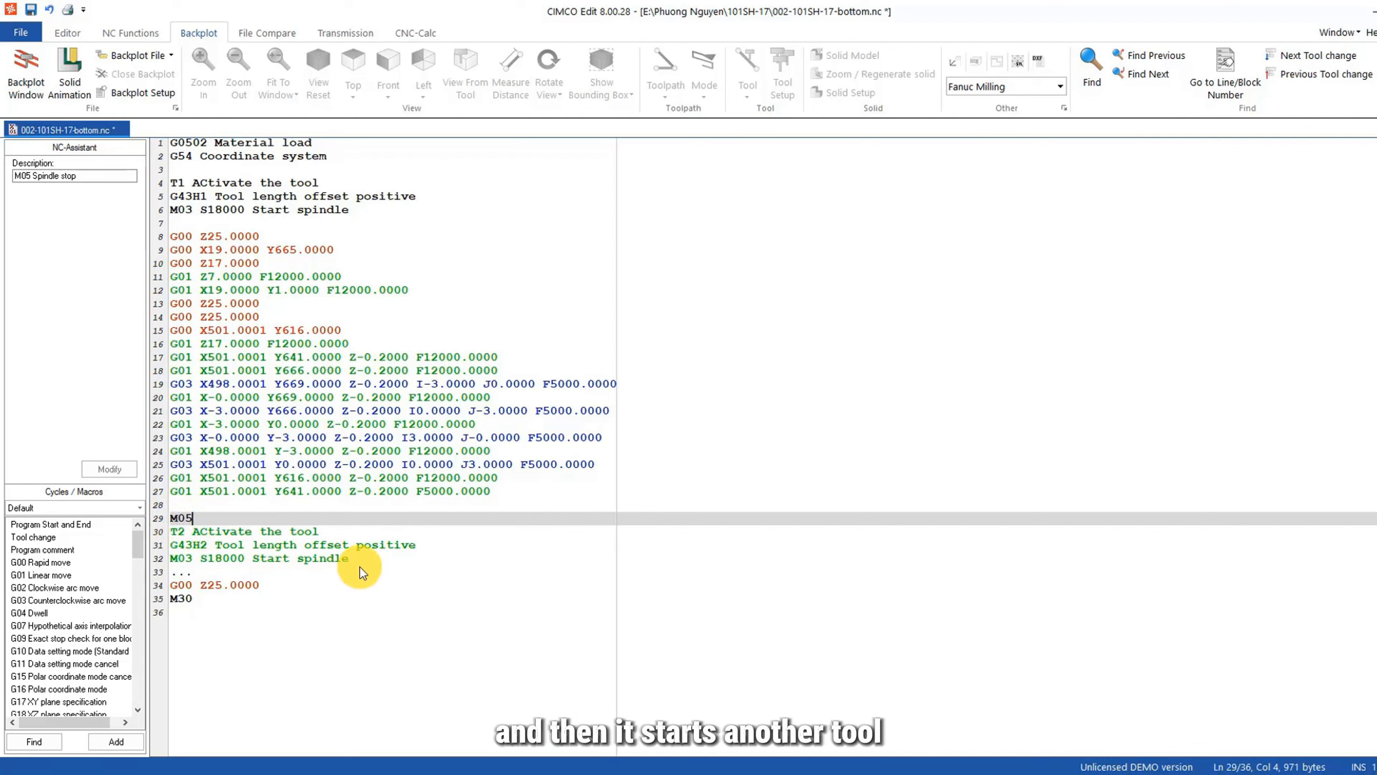
click(269, 572)
key(Return)
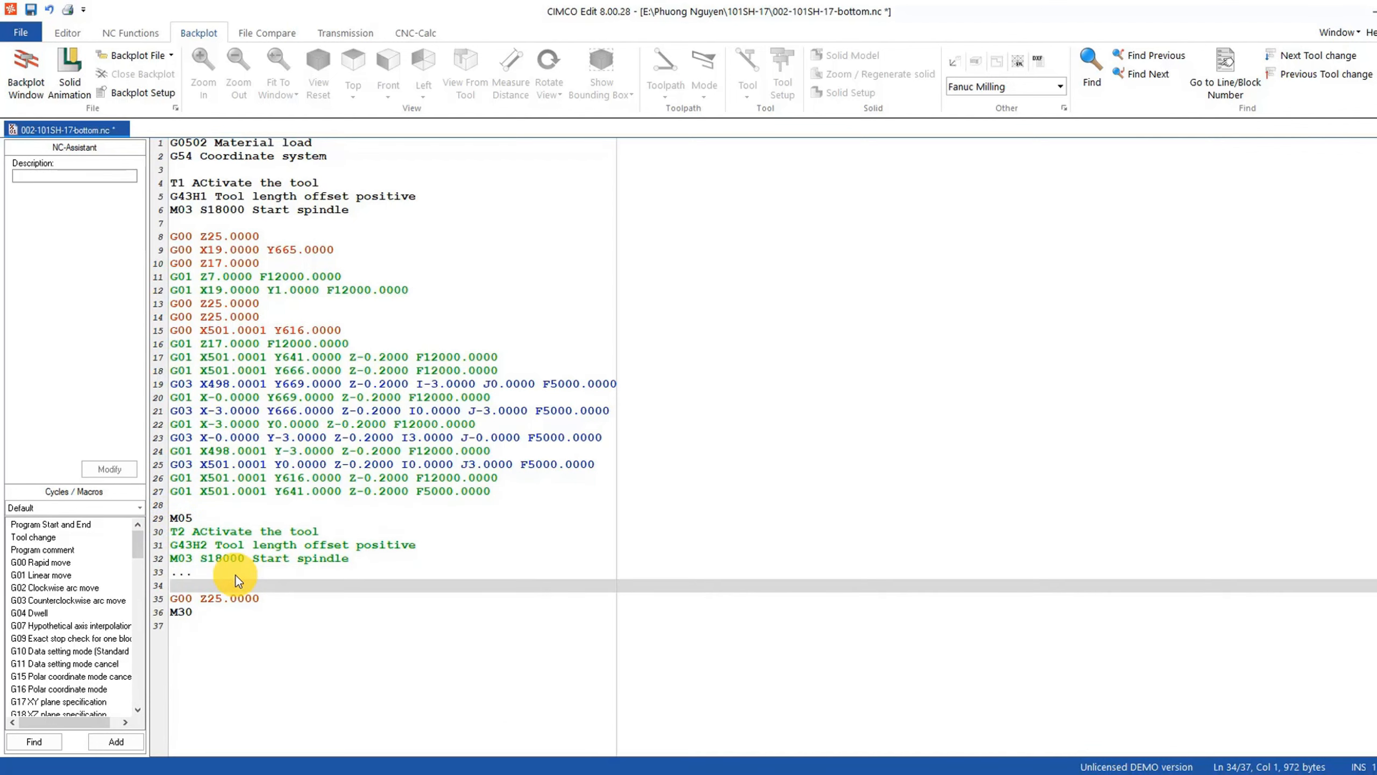
text(M05)
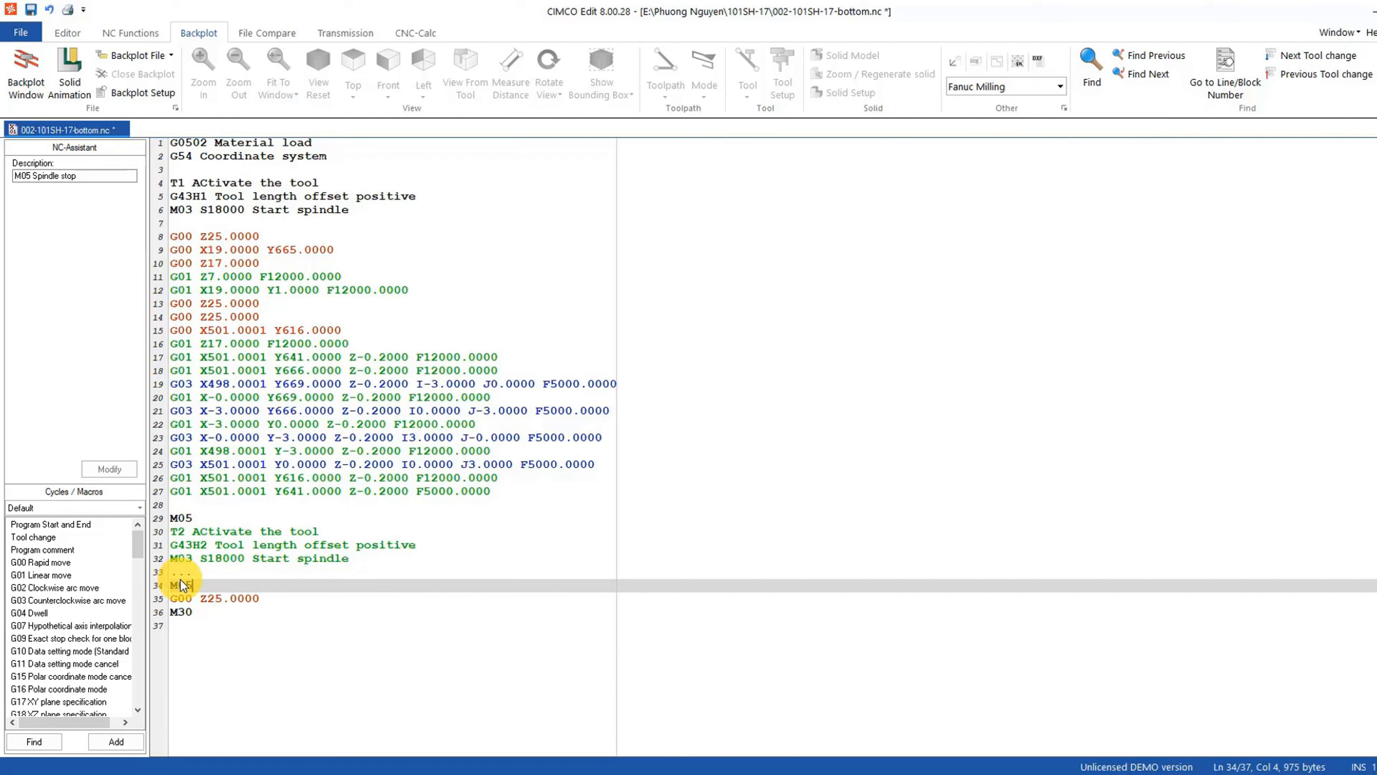
Step: Review the Spindle Off and footer codes in OneClick and annotate M30 as "Program stops" in CIMCO Edit
click(523, 773)
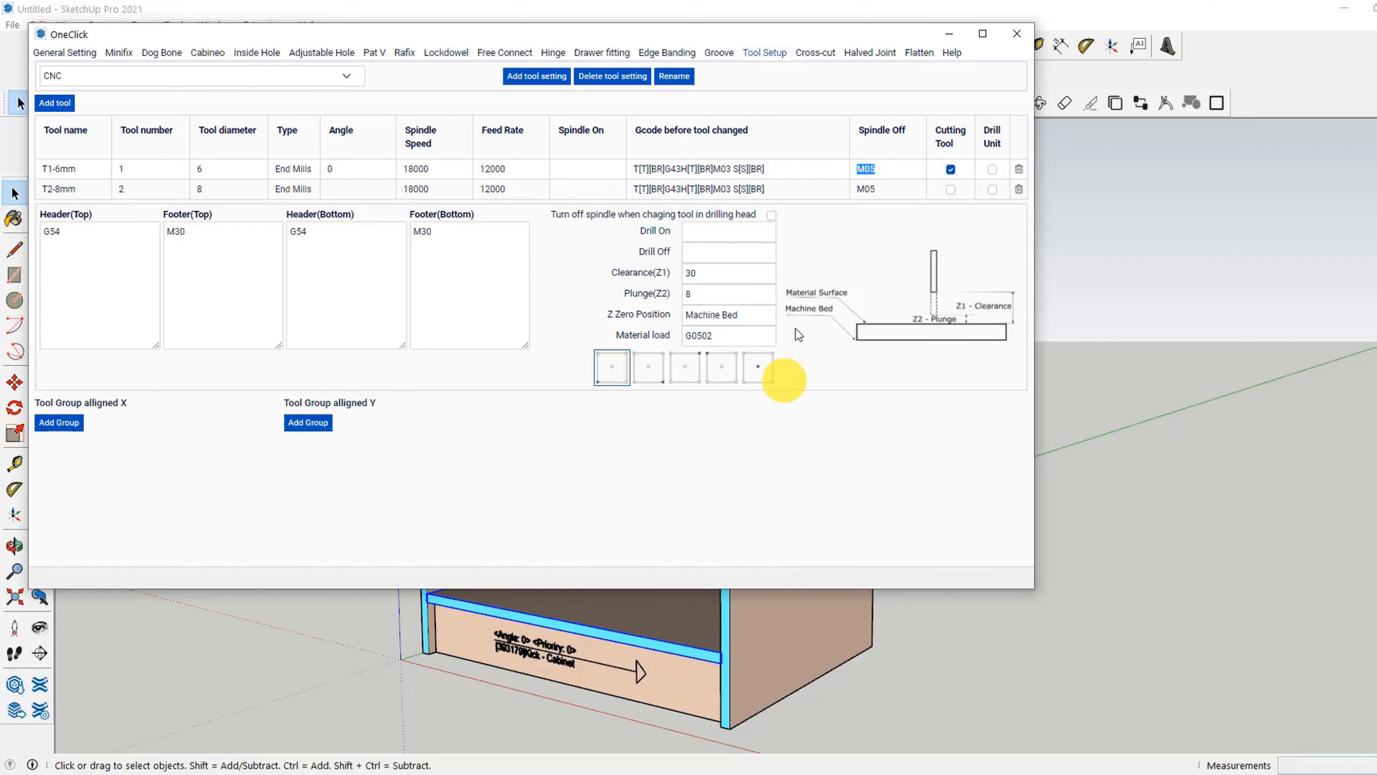
click(905, 190)
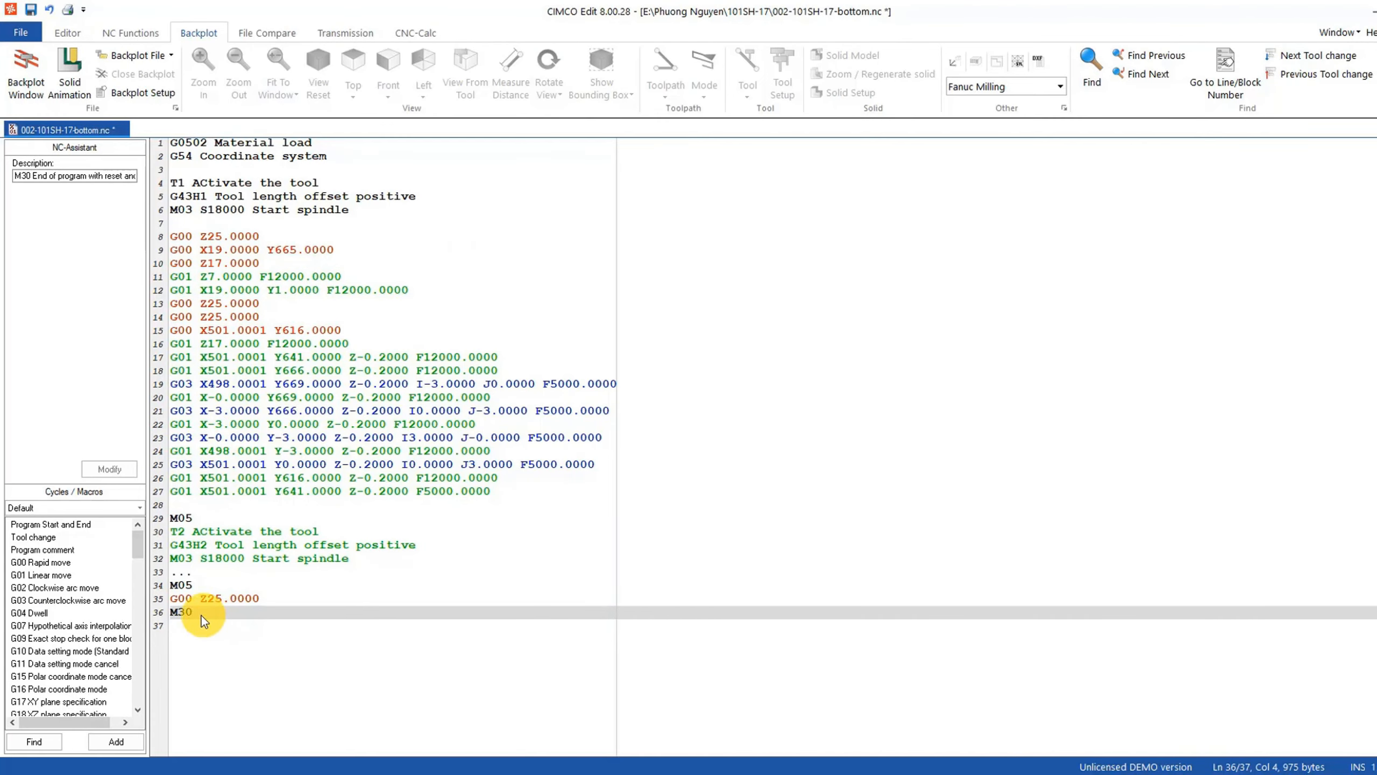
text(Program stops)
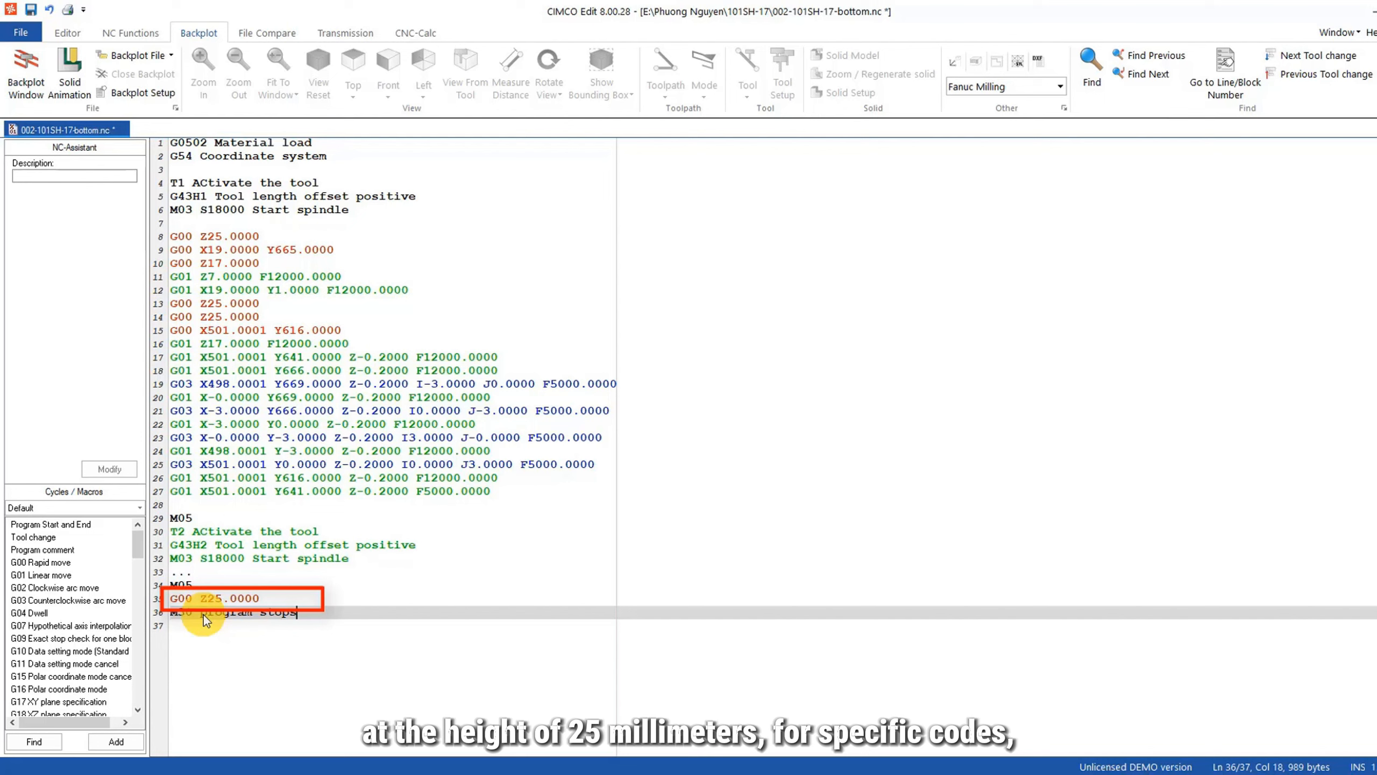